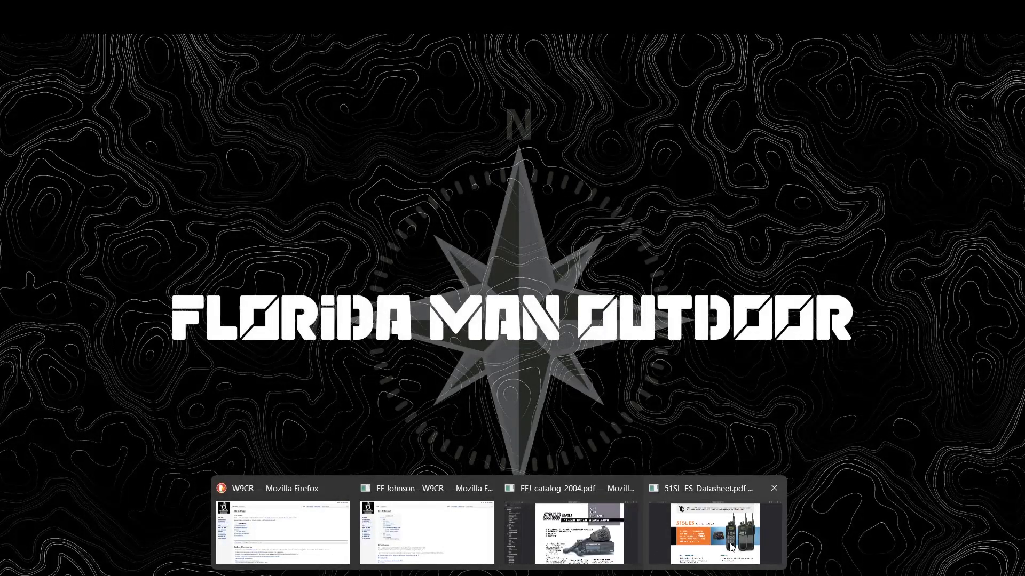
Review the 51SL_ES_Datasheet.pdf page 2 specifications, then bring up EFJ_catalog_2004.pdf
{"action": "left_click", "coordinate": [730, 543]}
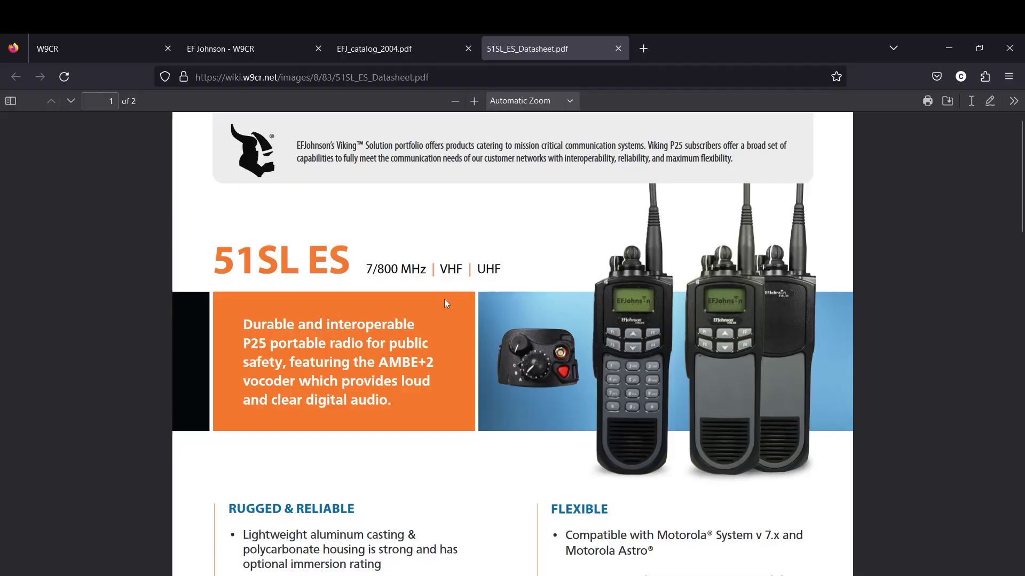
{"action": "scroll", "coordinate": [444, 300], "scroll_direction": "up", "scroll_amount": 1}
{"action": "scroll", "coordinate": [431, 212], "scroll_direction": "down", "scroll_amount": 5}
{"action": "scroll", "coordinate": [430, 212], "scroll_direction": "up", "scroll_amount": 6}
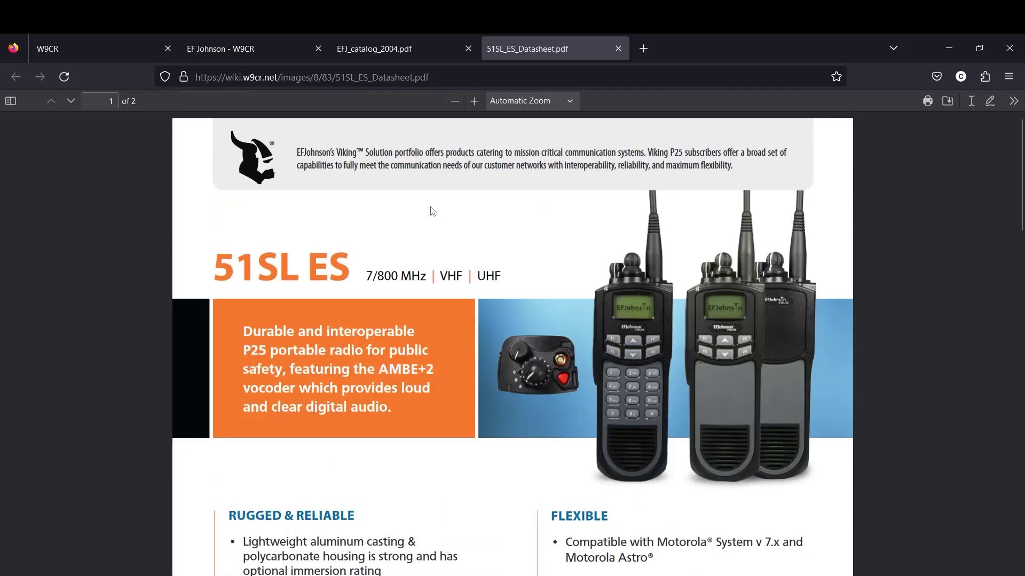
{"action": "scroll", "coordinate": [430, 213], "scroll_direction": "down", "scroll_amount": 15}
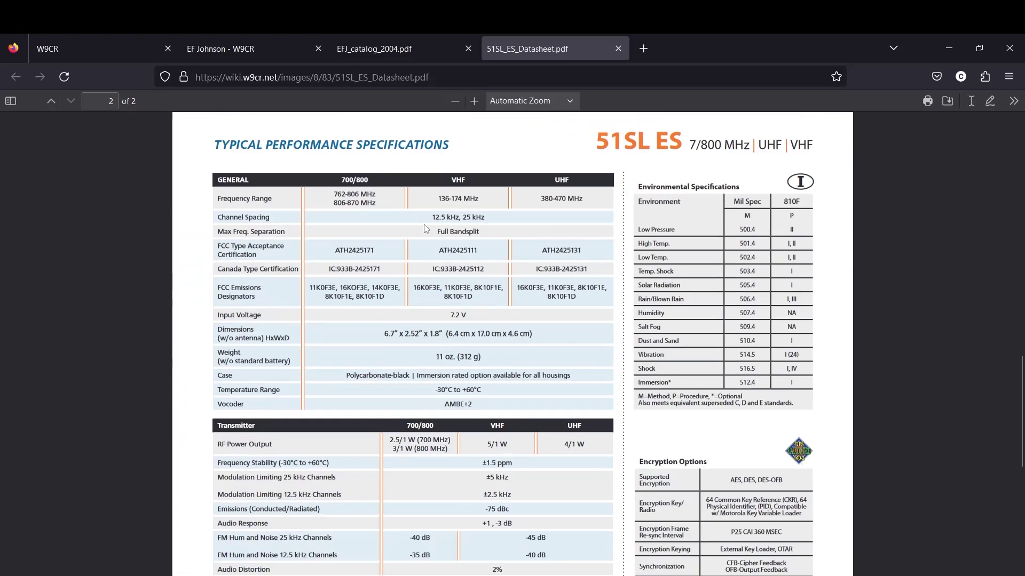
{"action": "scroll", "coordinate": [426, 229], "scroll_direction": "up", "scroll_amount": 15}
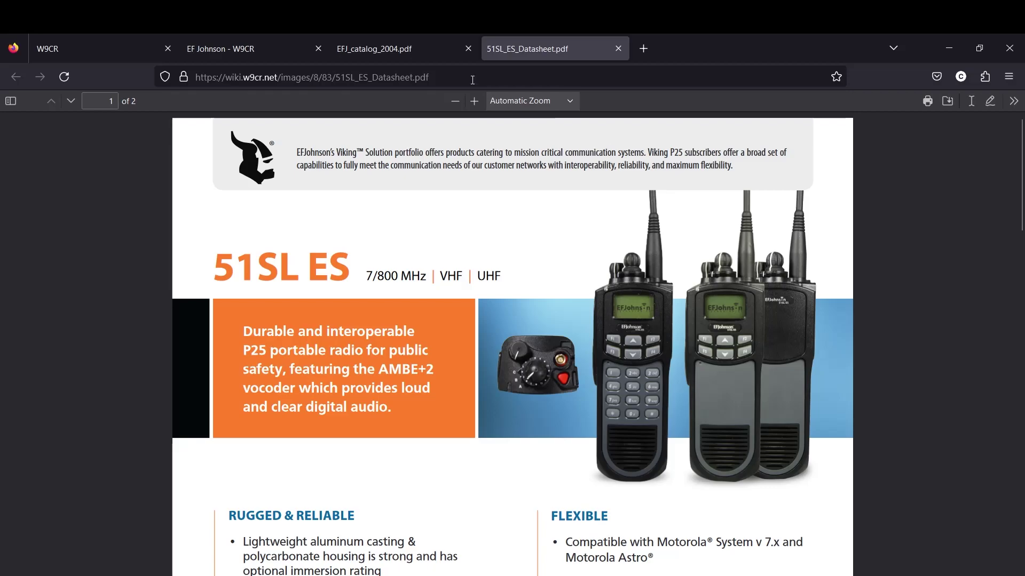
{"action": "scroll", "coordinate": [727, 383], "scroll_direction": "down", "scroll_amount": 5}
{"action": "scroll", "coordinate": [727, 382], "scroll_direction": "up", "scroll_amount": 5}
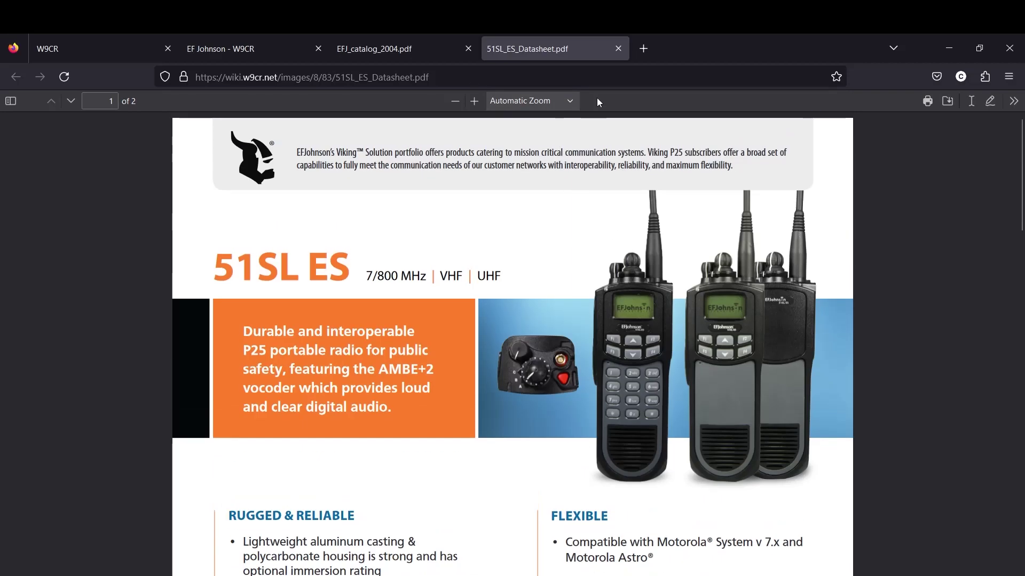
{"action": "left_click", "coordinate": [363, 39]}
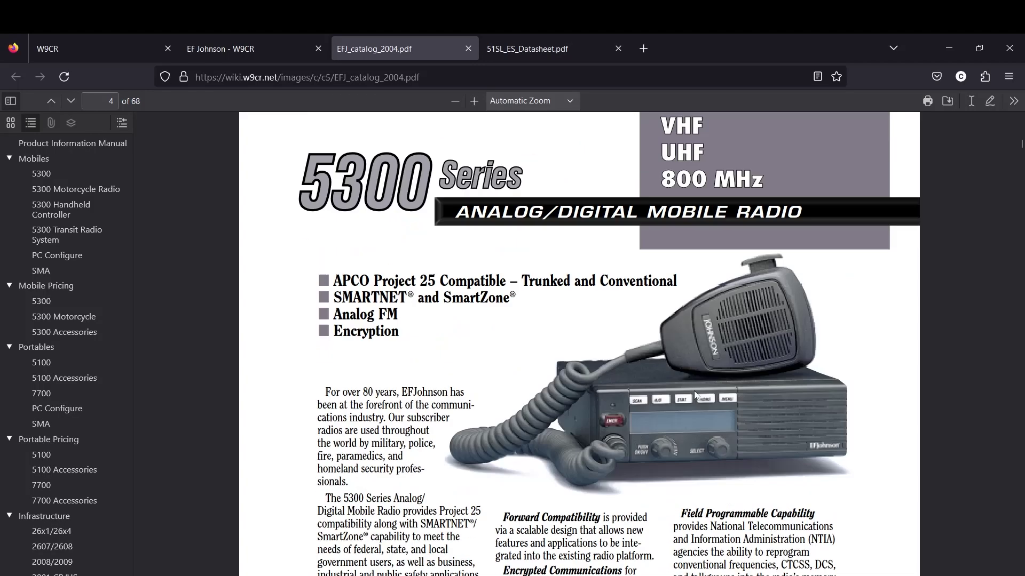
Scroll briefly around the EFJ catalog's 5300 Series mobile radio page
{"action": "scroll", "coordinate": [705, 380], "scroll_direction": "up", "scroll_amount": 5}
{"action": "scroll", "coordinate": [700, 387], "scroll_direction": "down", "scroll_amount": 5}
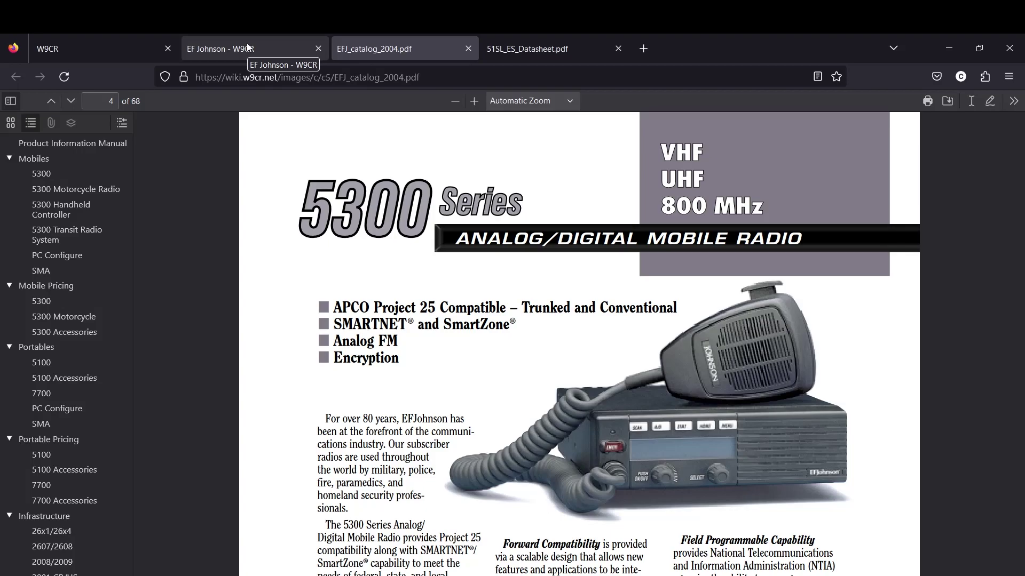
Return to the W9CR wiki tab and go to its Main Page
{"action": "left_click", "coordinate": [247, 47]}
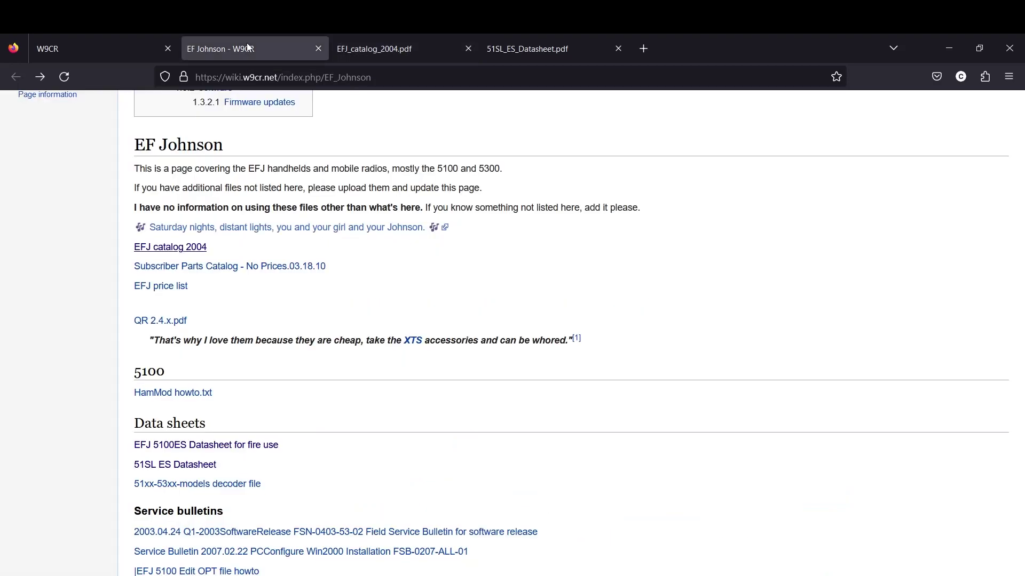
{"action": "scroll", "coordinate": [309, 123], "scroll_direction": "up", "scroll_amount": 5}
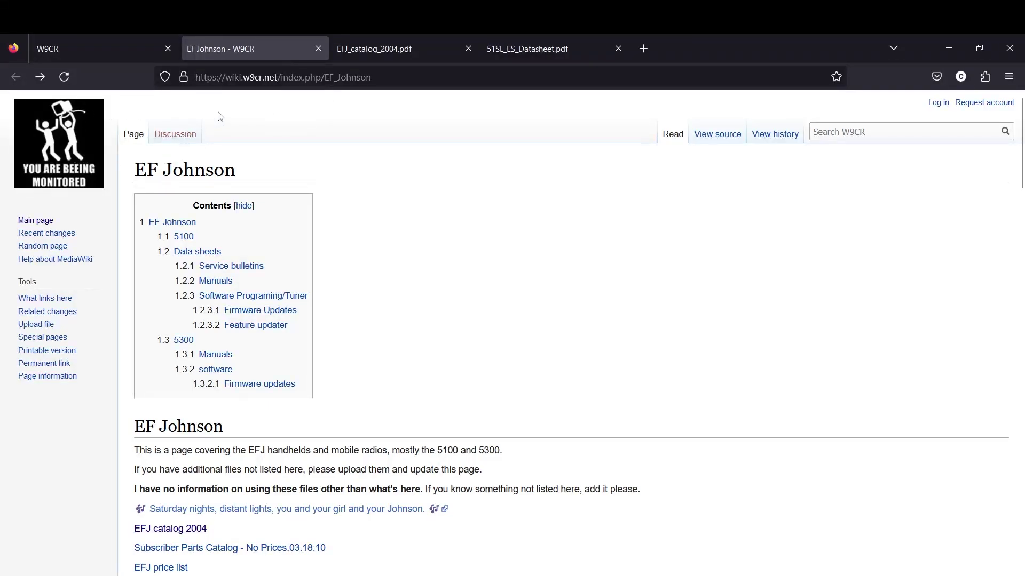
{"action": "left_click", "coordinate": [94, 140]}
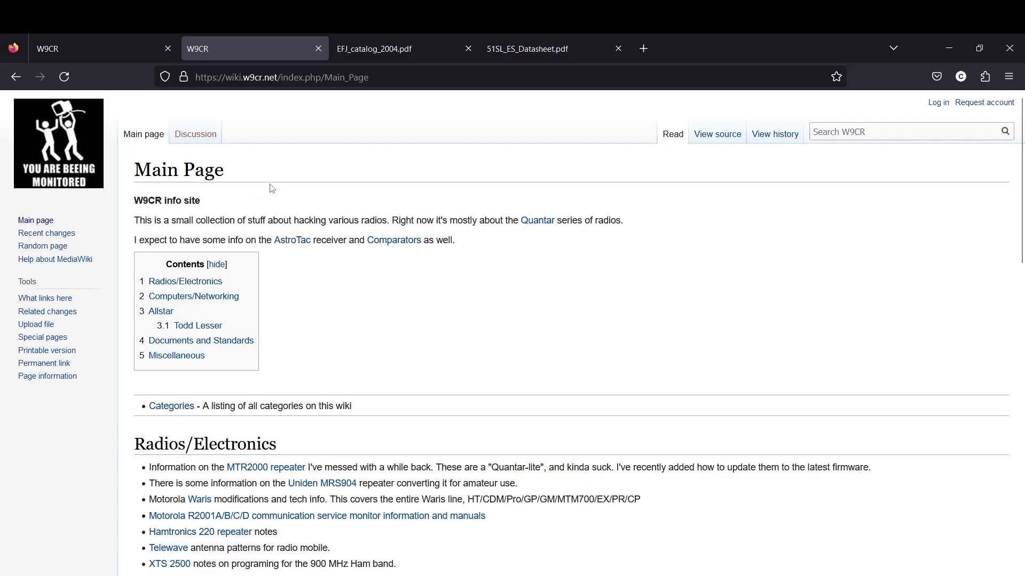
Locate EF_Johnson in the Radios/Electronics list and open its article
{"action": "scroll", "coordinate": [307, 193], "scroll_direction": "down", "scroll_amount": 3}
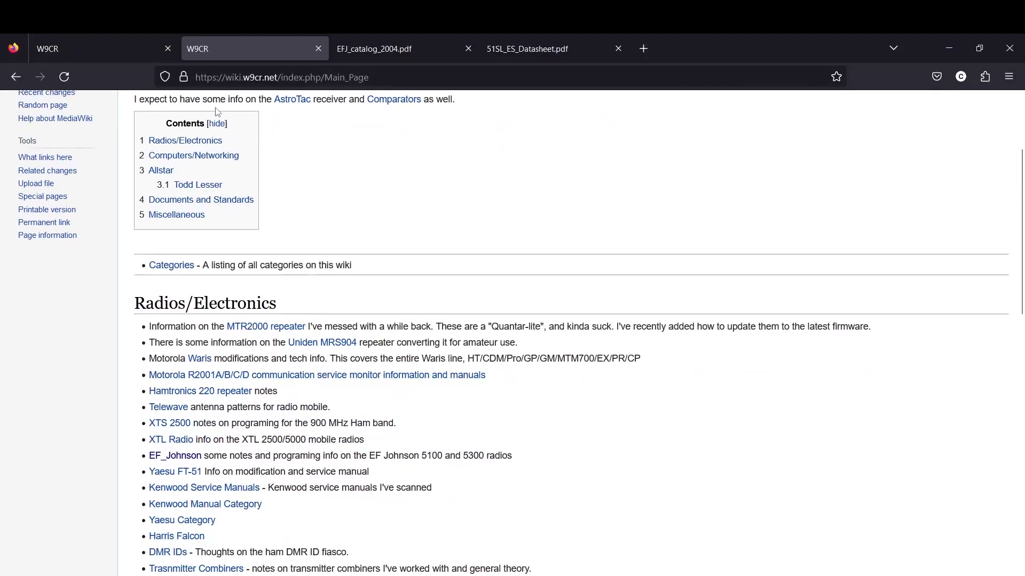
{"action": "scroll", "coordinate": [213, 325], "scroll_direction": "down", "scroll_amount": 2}
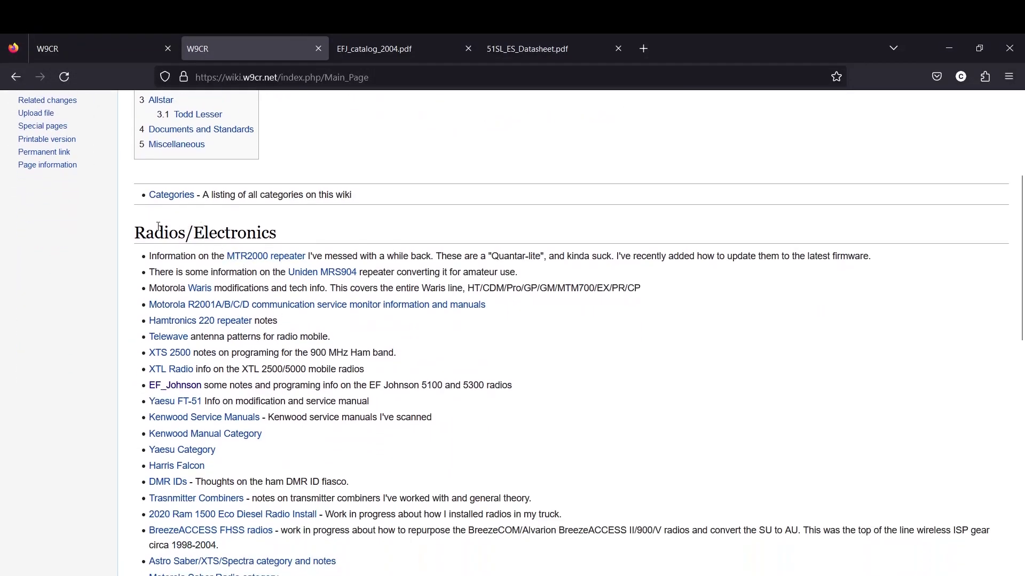
{"action": "left_click_drag", "start_coordinate": [143, 258], "coordinate": [370, 460]}
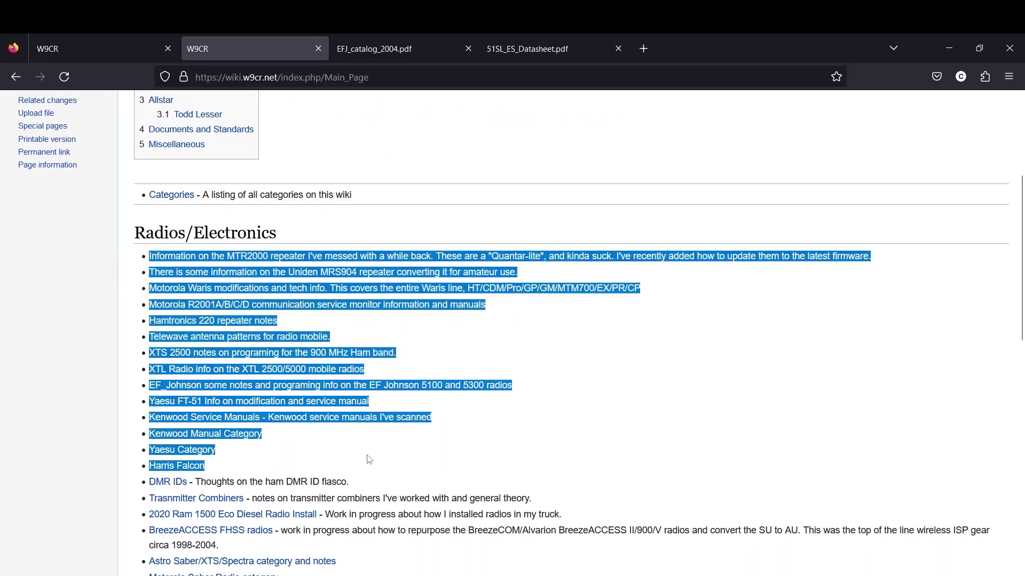
{"action": "left_click", "coordinate": [482, 421]}
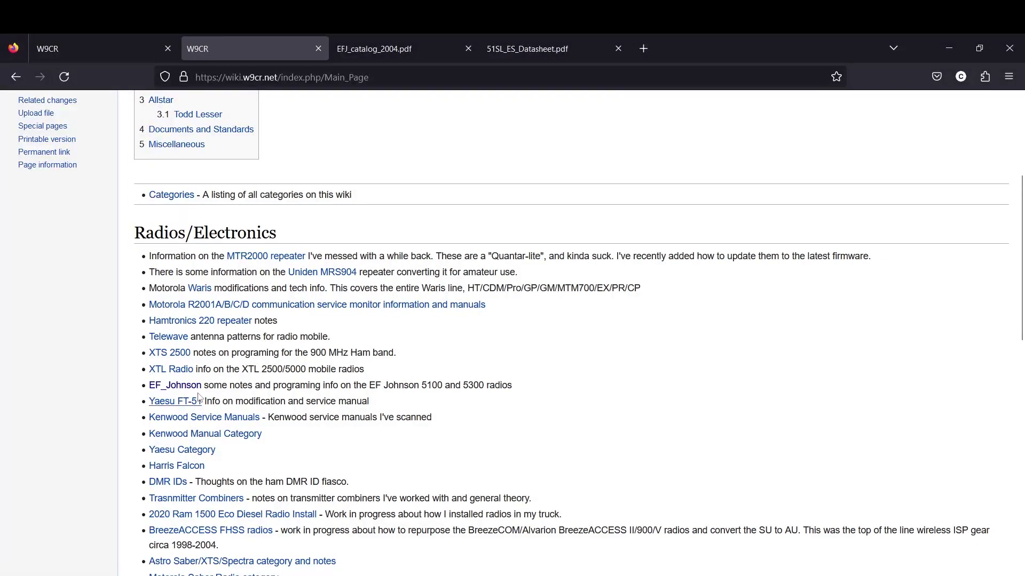
{"action": "left_click", "coordinate": [190, 385]}
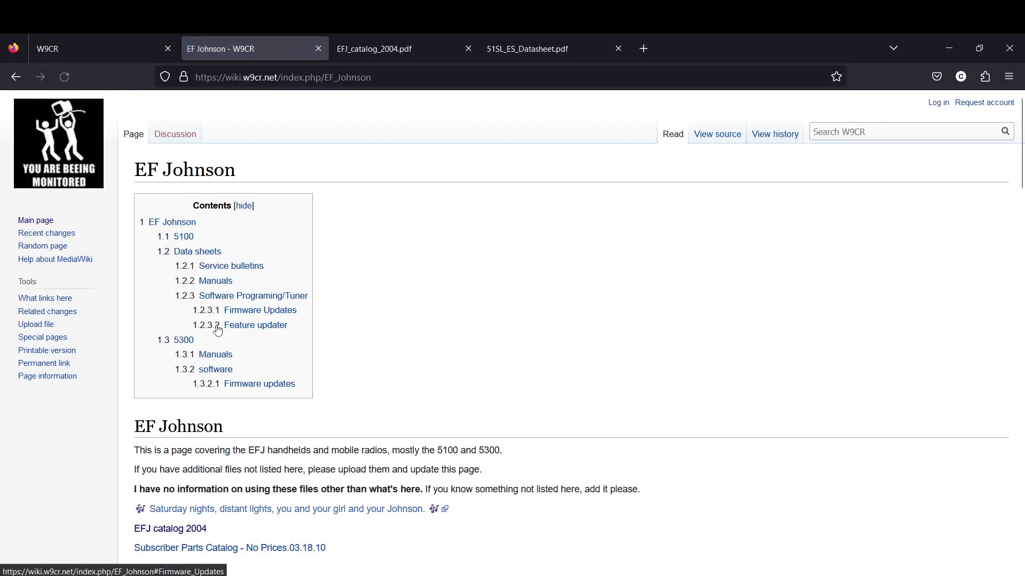
Scroll past Data sheets, Service bulletins and Manuals to the Software Programing/Tuner downloads
{"action": "scroll", "coordinate": [450, 336], "scroll_direction": "down", "scroll_amount": 5}
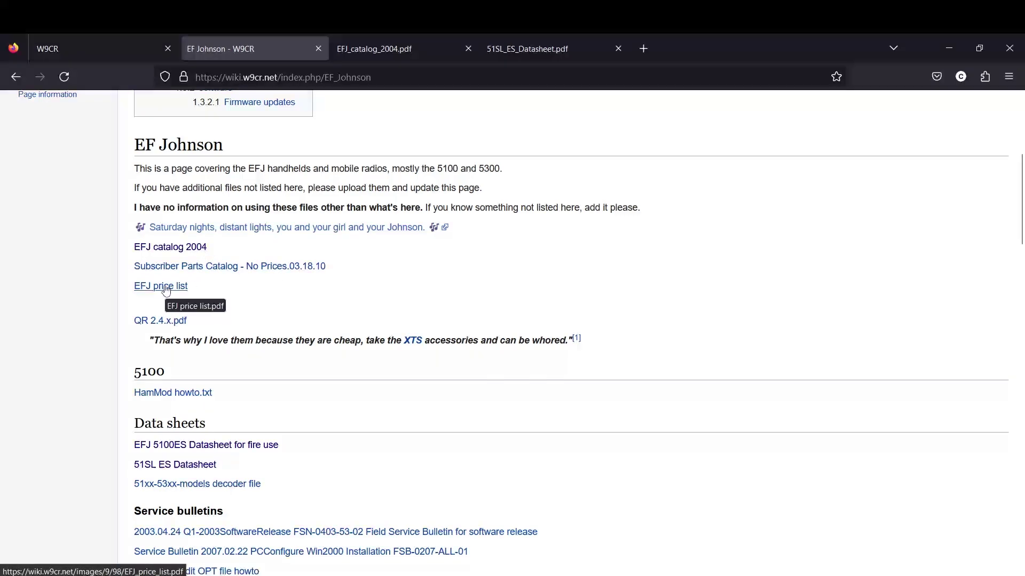
{"action": "scroll", "coordinate": [251, 330], "scroll_direction": "down", "scroll_amount": 3}
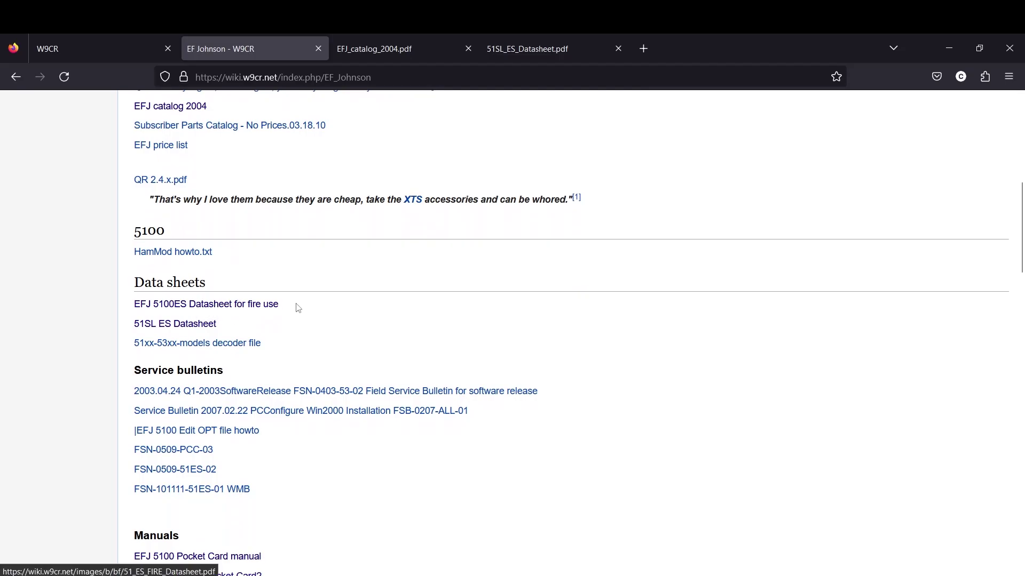
{"action": "scroll", "coordinate": [342, 372], "scroll_direction": "down", "scroll_amount": 3}
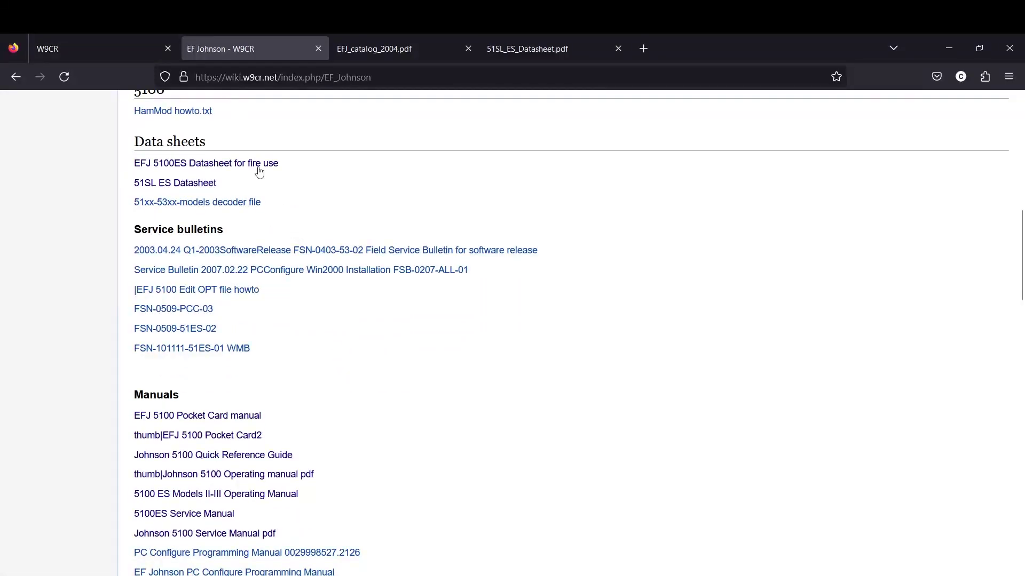
{"action": "scroll", "coordinate": [263, 246], "scroll_direction": "down", "scroll_amount": 2}
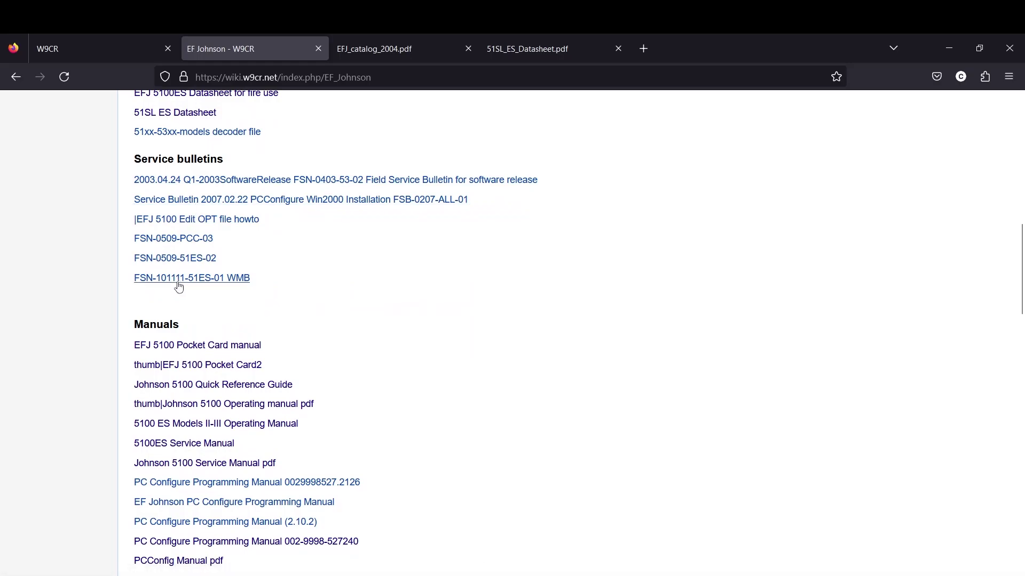
{"action": "scroll", "coordinate": [240, 302], "scroll_direction": "down", "scroll_amount": 3}
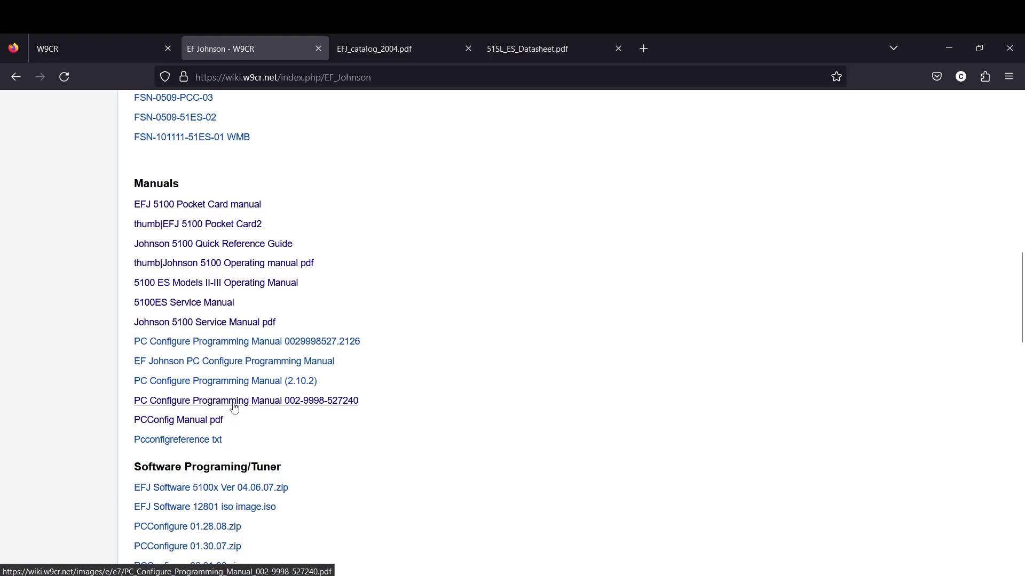
{"action": "scroll", "coordinate": [234, 407], "scroll_direction": "down", "scroll_amount": 5}
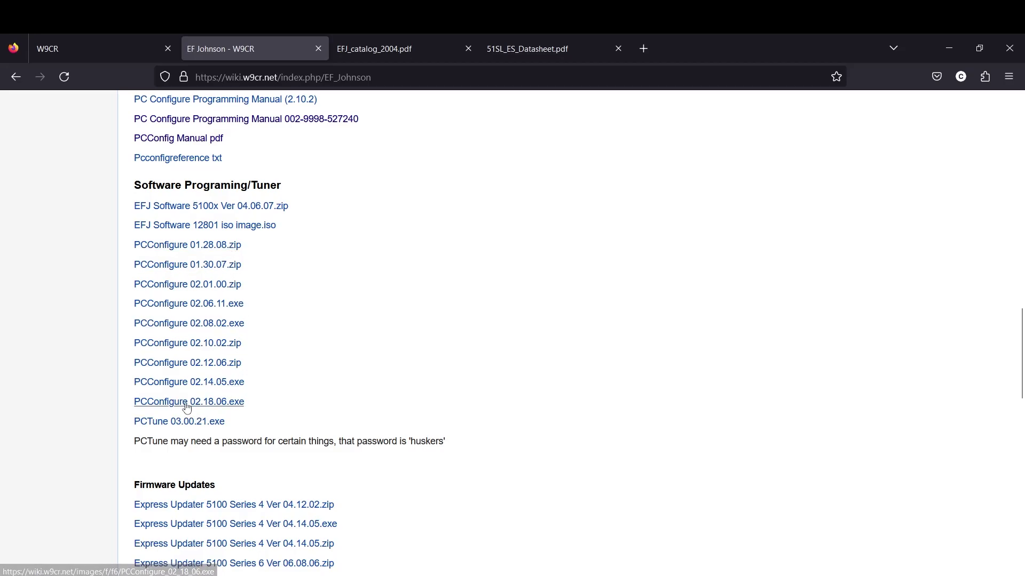
Highlight the PCConfigure 02.18.06.exe and PCTune 03.00.21.exe downloads, then reveal Firmware Updates
{"action": "left_click_drag", "start_coordinate": [128, 399], "coordinate": [267, 334]}
{"action": "scroll", "coordinate": [255, 410], "scroll_direction": "down", "scroll_amount": 2}
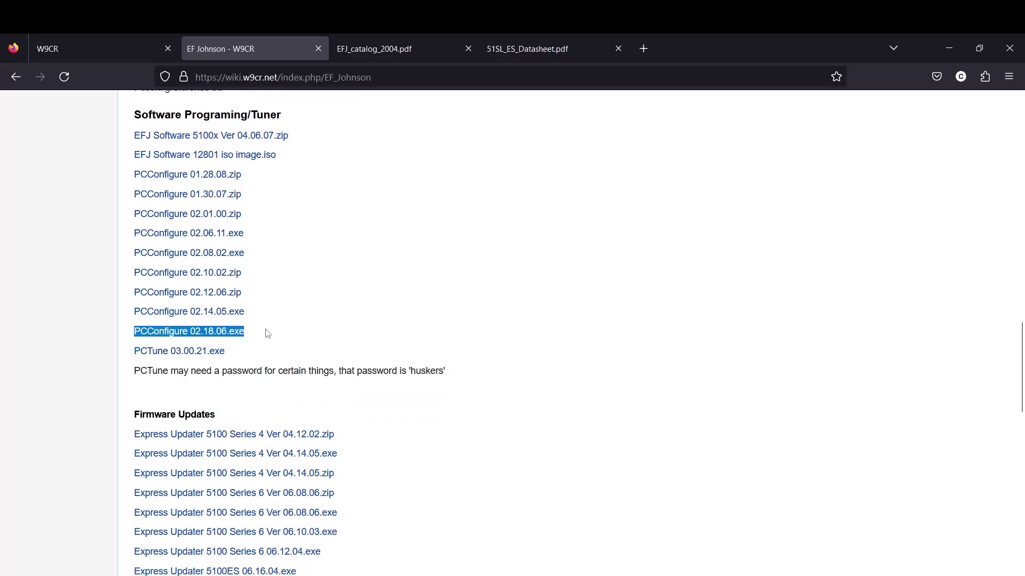
{"action": "left_click", "coordinate": [304, 296]}
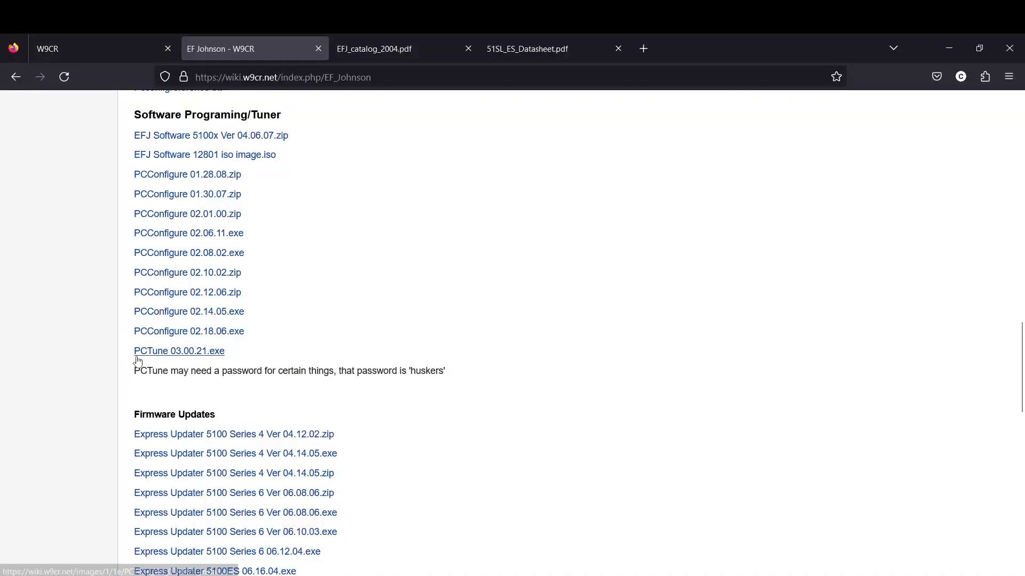
{"action": "left_click_drag", "start_coordinate": [133, 354], "coordinate": [244, 354]}
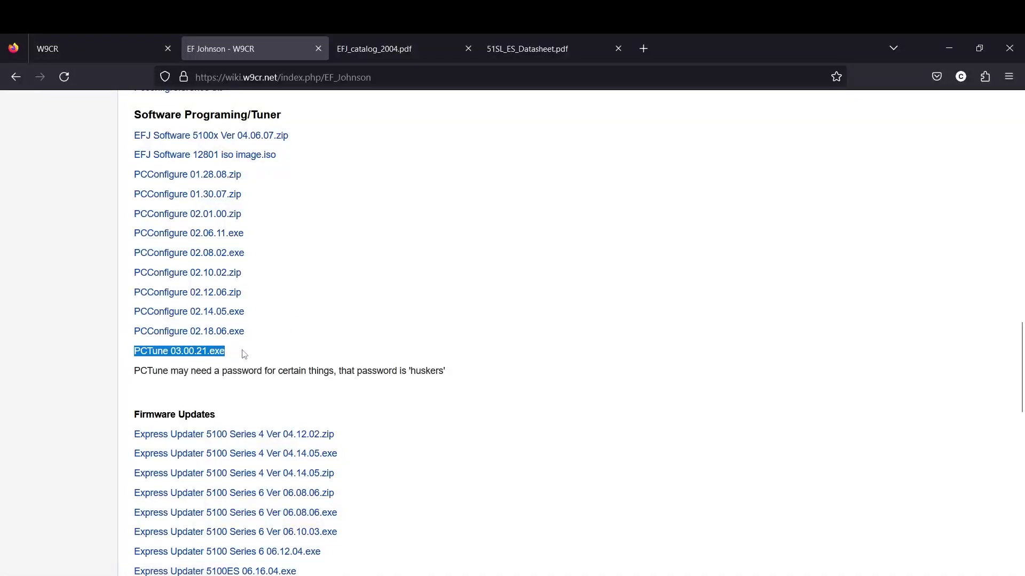
{"action": "left_click", "coordinate": [321, 351]}
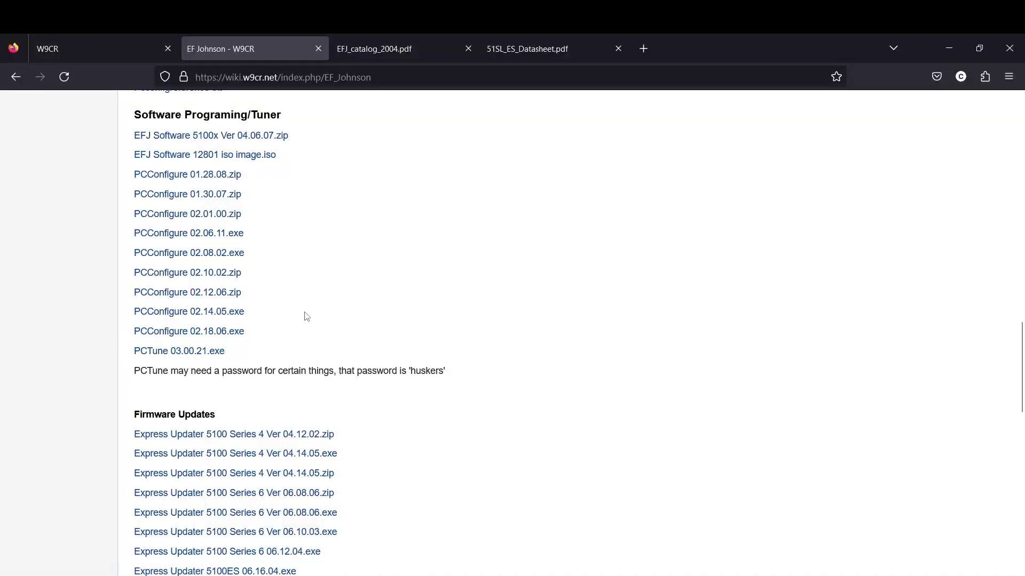
{"action": "scroll", "coordinate": [307, 316], "scroll_direction": "down", "scroll_amount": 3}
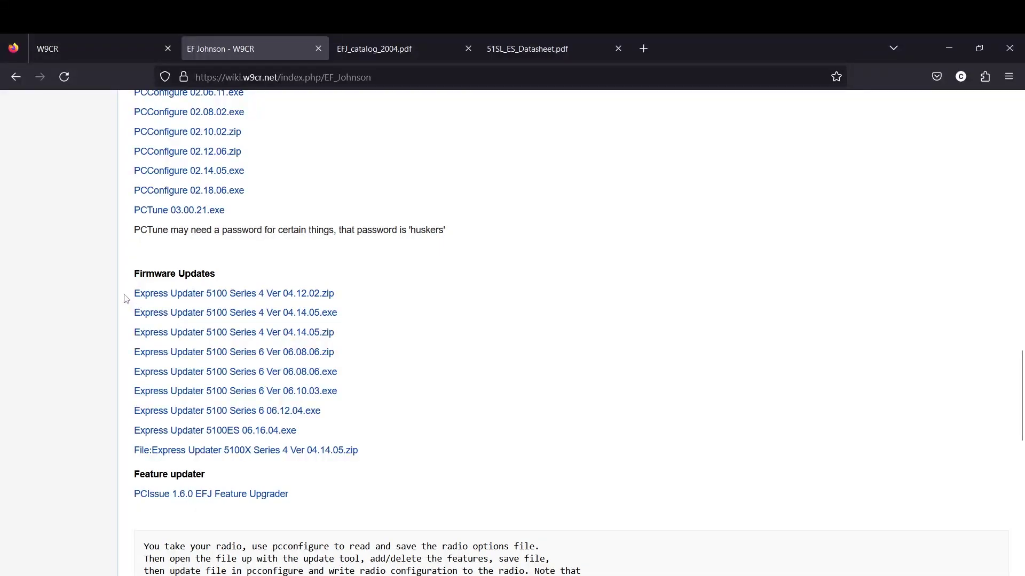
Highlight the first Firmware Updates downloads, then scroll back toward the Data sheets
{"action": "left_click_drag", "start_coordinate": [135, 298], "coordinate": [373, 371]}
{"action": "left_click", "coordinate": [390, 344]}
{"action": "scroll", "coordinate": [309, 181], "scroll_direction": "up", "scroll_amount": 15}
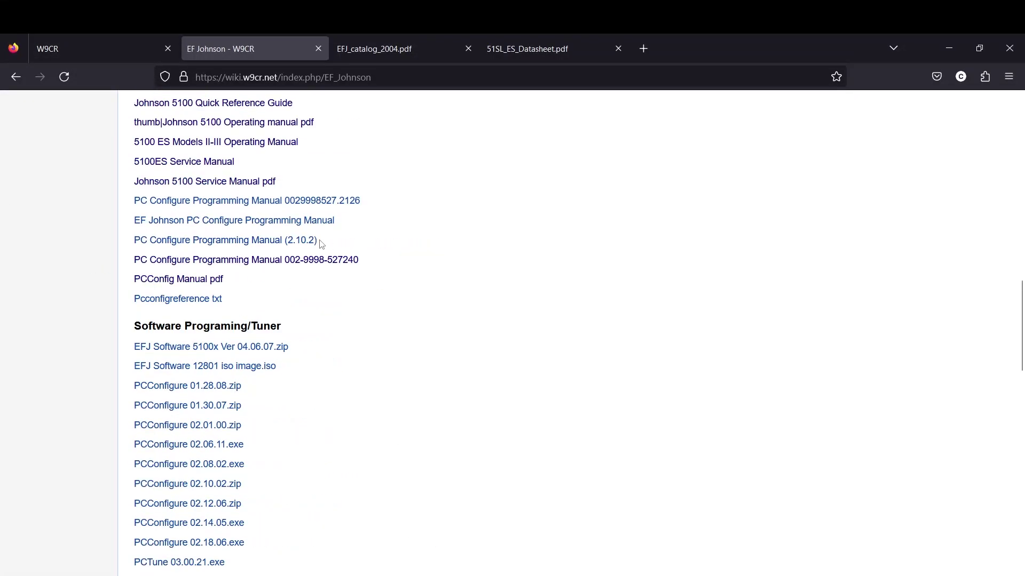
{"action": "scroll", "coordinate": [308, 251], "scroll_direction": "down", "scroll_amount": 5}
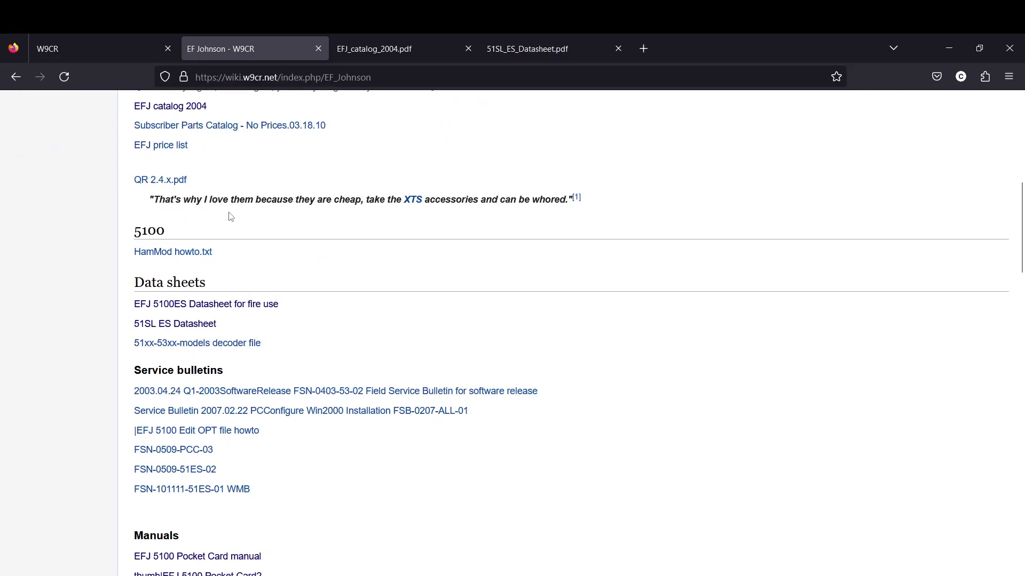
Open the 51SL ES Datasheet PDF, then return to the article's introduction
{"action": "left_click", "coordinate": [185, 325]}
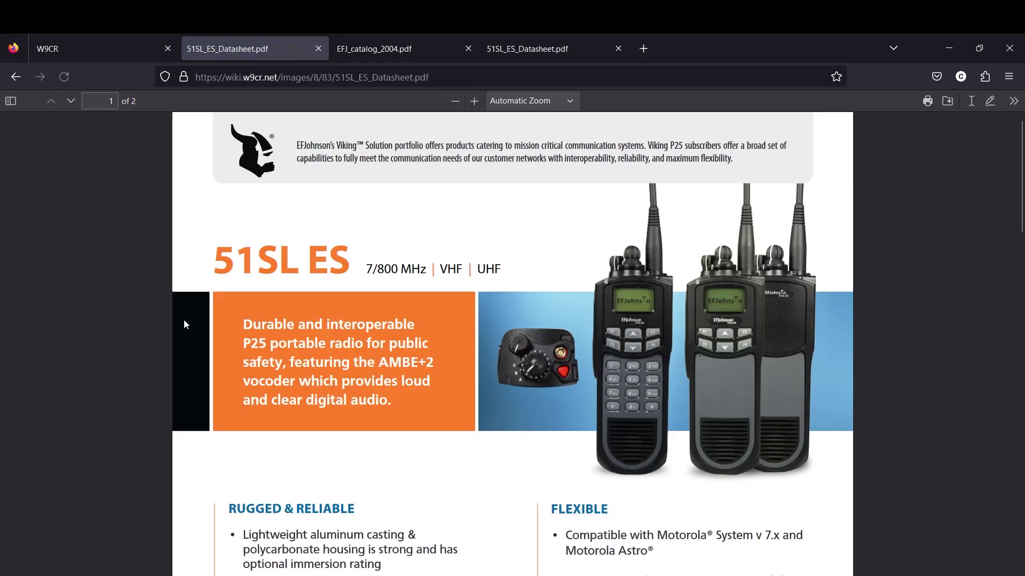
{"action": "left_click", "coordinate": [16, 76]}
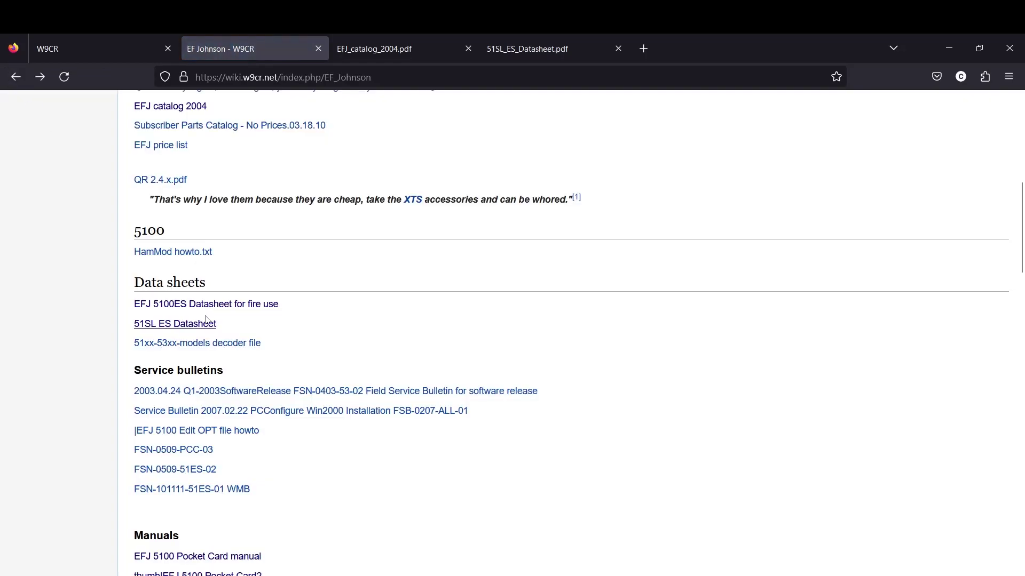
{"action": "scroll", "coordinate": [196, 291], "scroll_direction": "up", "scroll_amount": 4}
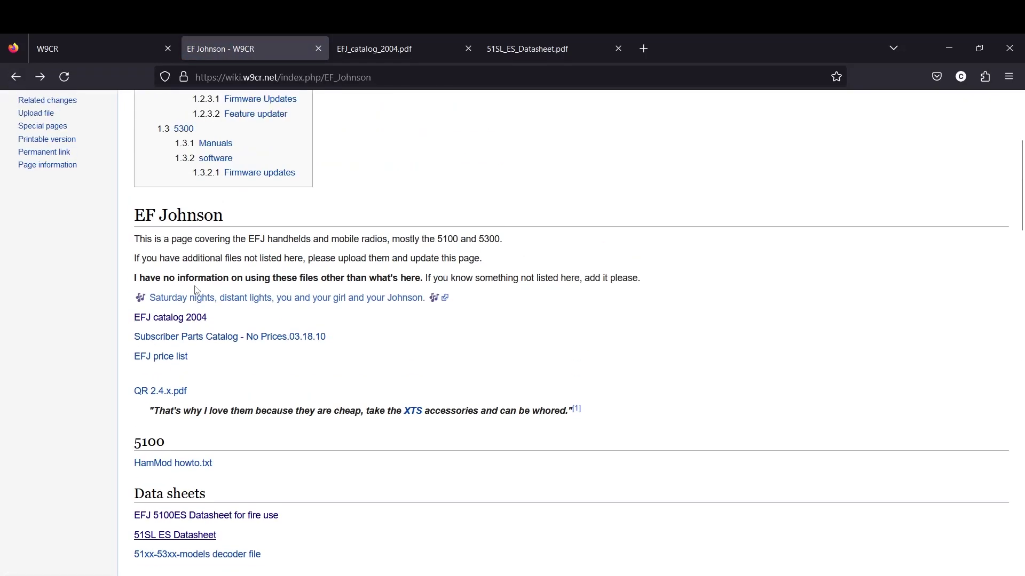
Open the EFJ catalog 2004 PDF and page down to page 22, the 5100 series portable
{"action": "left_click", "coordinate": [181, 319]}
{"action": "scroll", "coordinate": [596, 334], "scroll_direction": "down", "scroll_amount": 20}
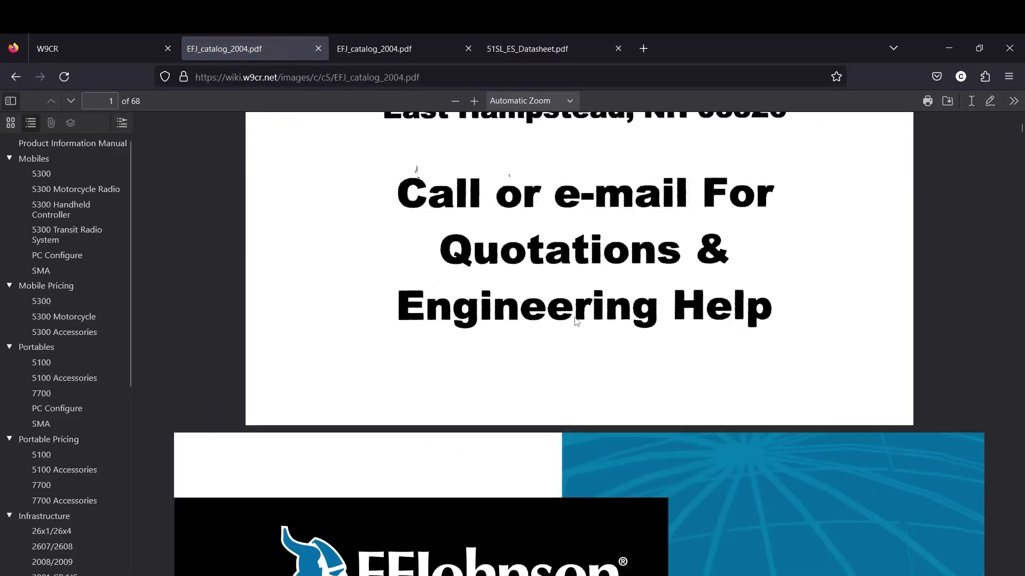
{"action": "scroll", "coordinate": [580, 336], "scroll_direction": "down", "scroll_amount": 20}
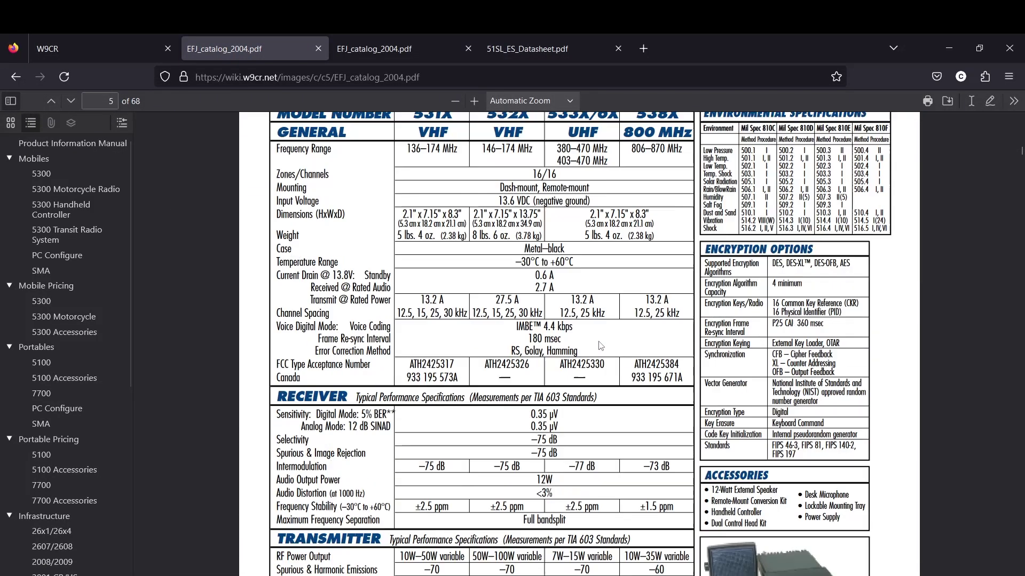
{"action": "scroll", "coordinate": [603, 334], "scroll_direction": "down", "scroll_amount": 20}
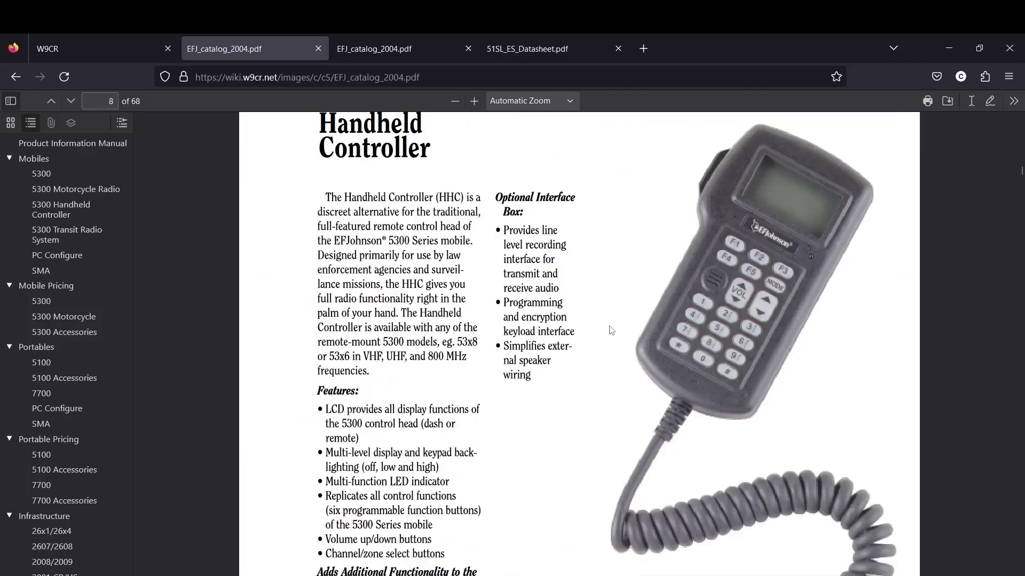
{"action": "scroll", "coordinate": [612, 316], "scroll_direction": "down", "scroll_amount": 20}
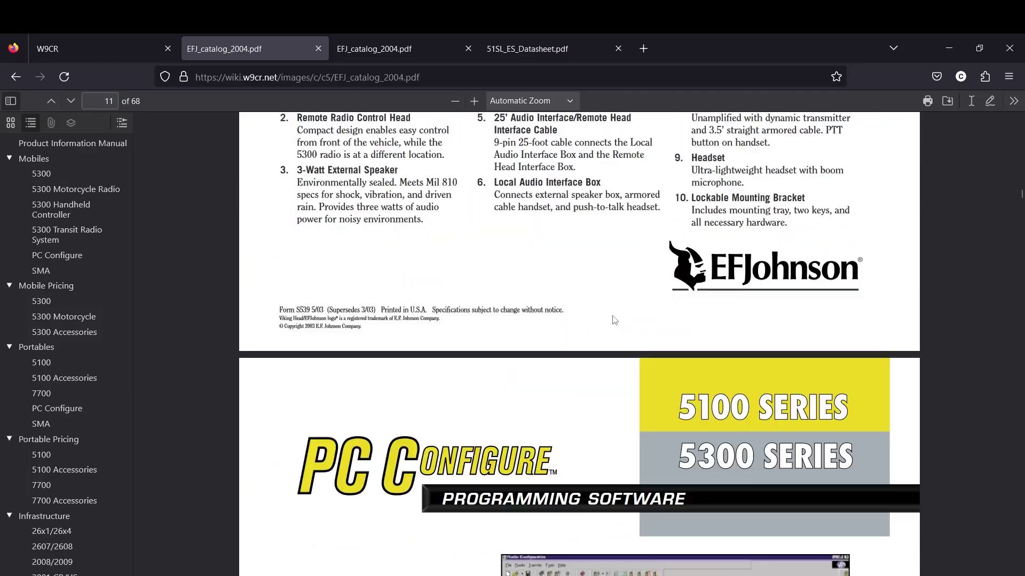
{"action": "scroll", "coordinate": [601, 316], "scroll_direction": "down", "scroll_amount": 20}
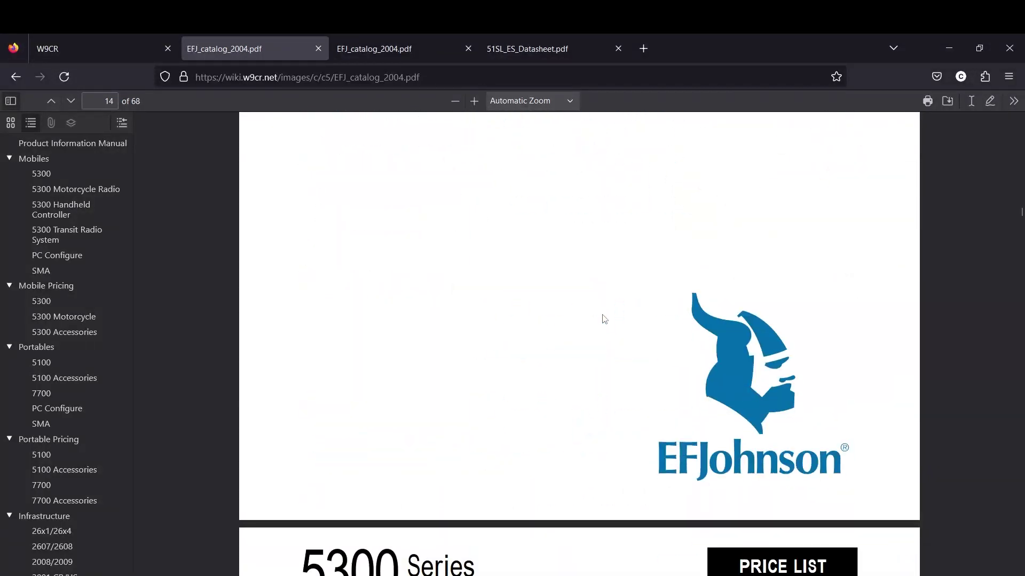
{"action": "scroll", "coordinate": [612, 324], "scroll_direction": "down", "scroll_amount": 20}
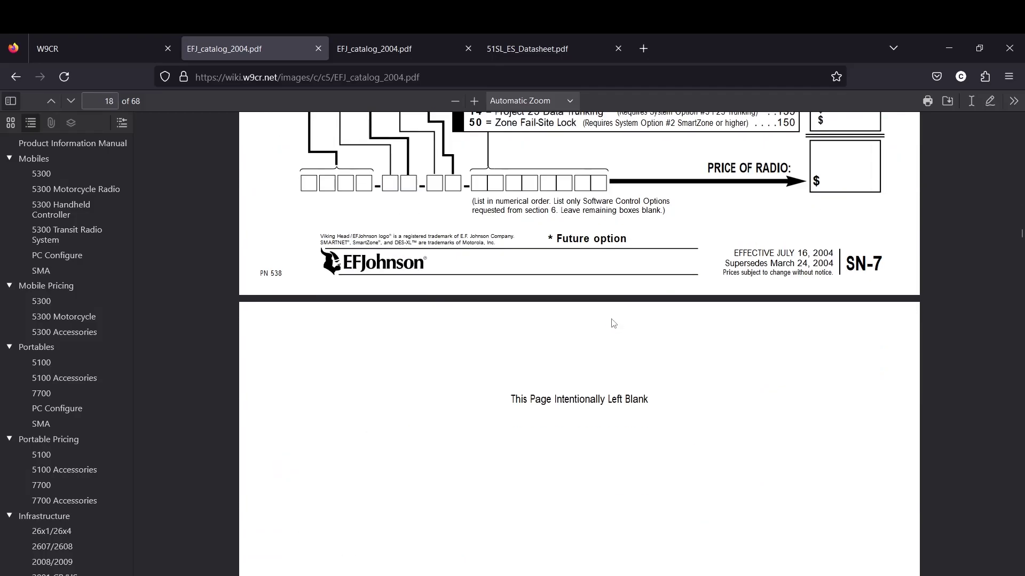
{"action": "scroll", "coordinate": [617, 312], "scroll_direction": "down", "scroll_amount": 20}
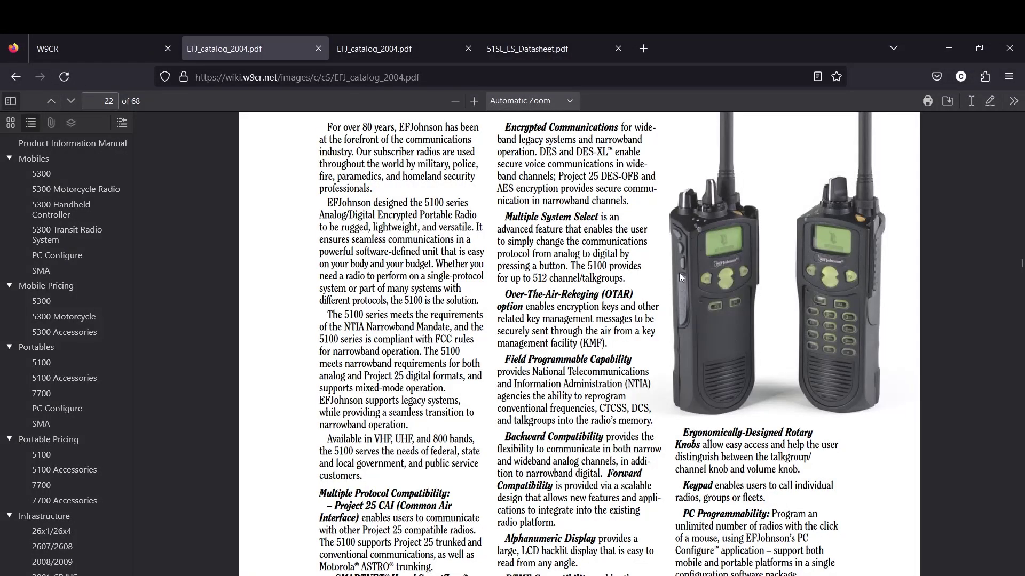
Look through both pages of 51SL_ES_Datasheet.pdf and finish back on page 1
{"action": "left_click", "coordinate": [536, 49]}
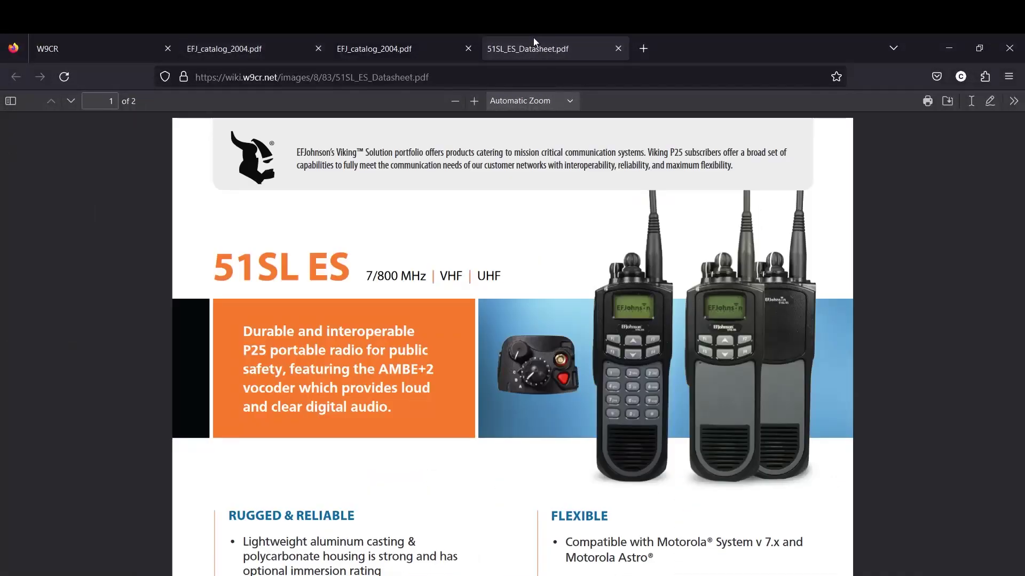
{"action": "scroll", "coordinate": [746, 316], "scroll_direction": "down", "scroll_amount": 15}
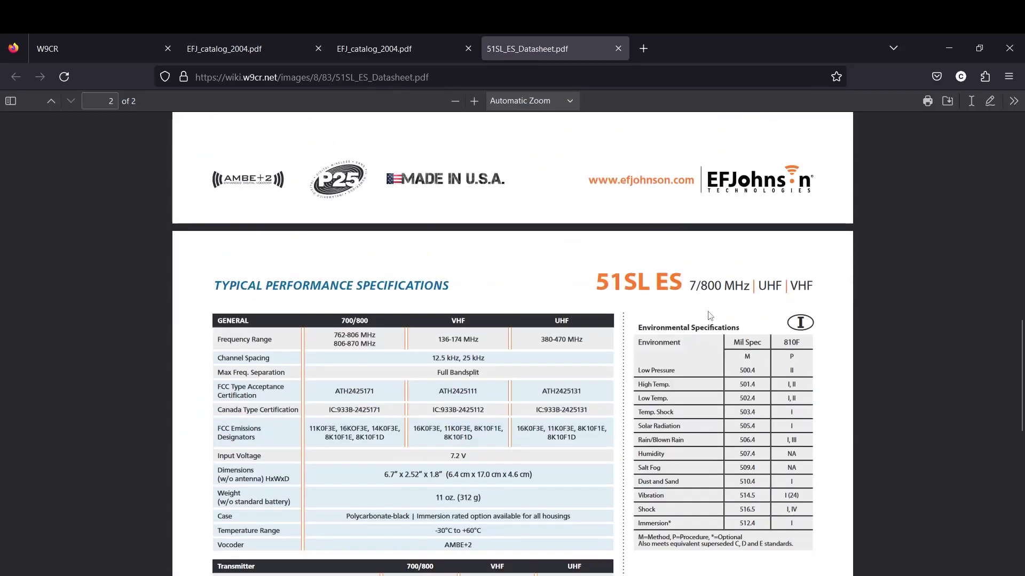
{"action": "scroll", "coordinate": [693, 308], "scroll_direction": "up", "scroll_amount": 12}
{"action": "scroll", "coordinate": [684, 311], "scroll_direction": "up", "scroll_amount": 4}
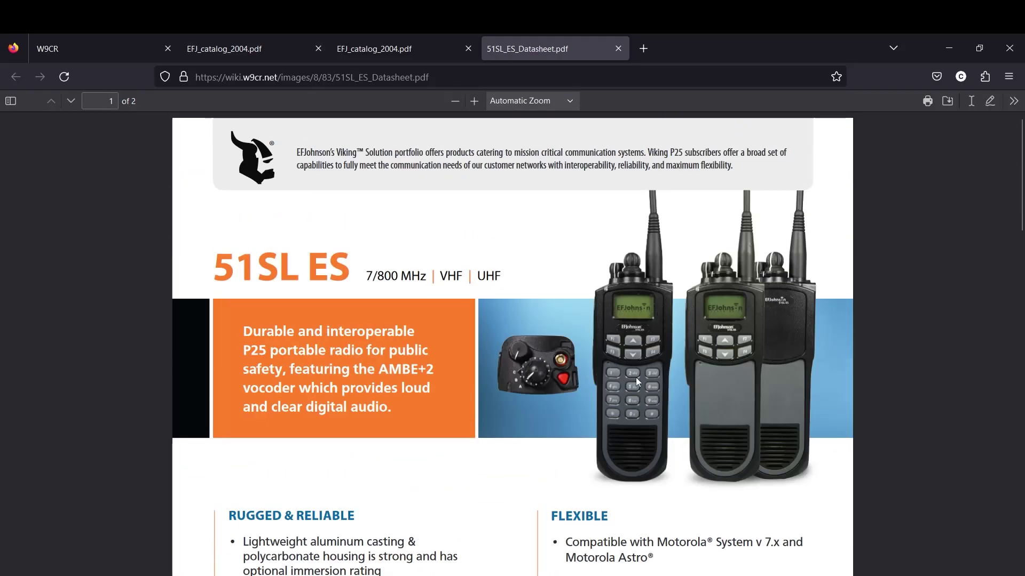
{"action": "scroll", "coordinate": [645, 333], "scroll_direction": "down", "scroll_amount": 20}
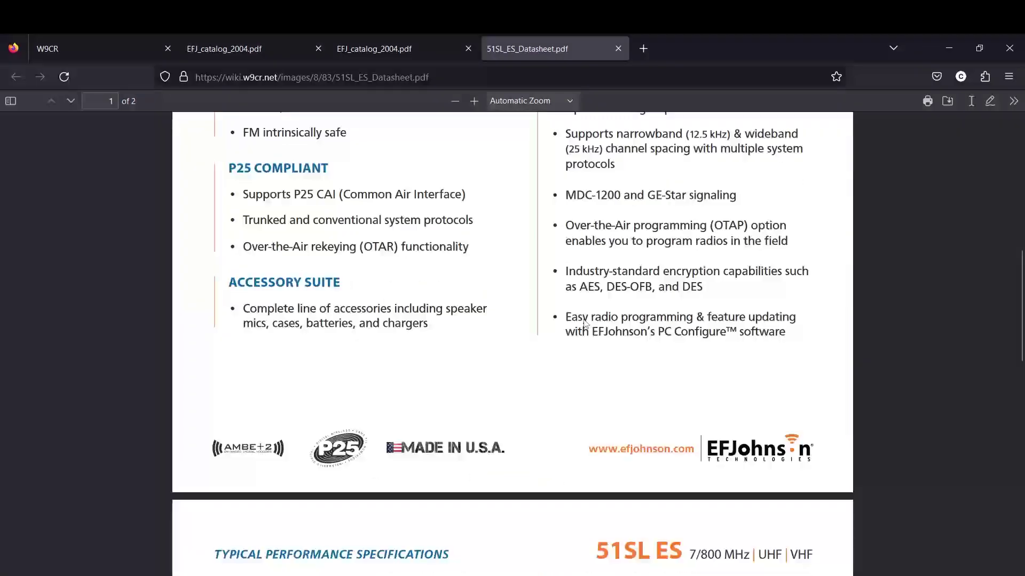
{"action": "scroll", "coordinate": [597, 308], "scroll_direction": "up", "scroll_amount": 20}
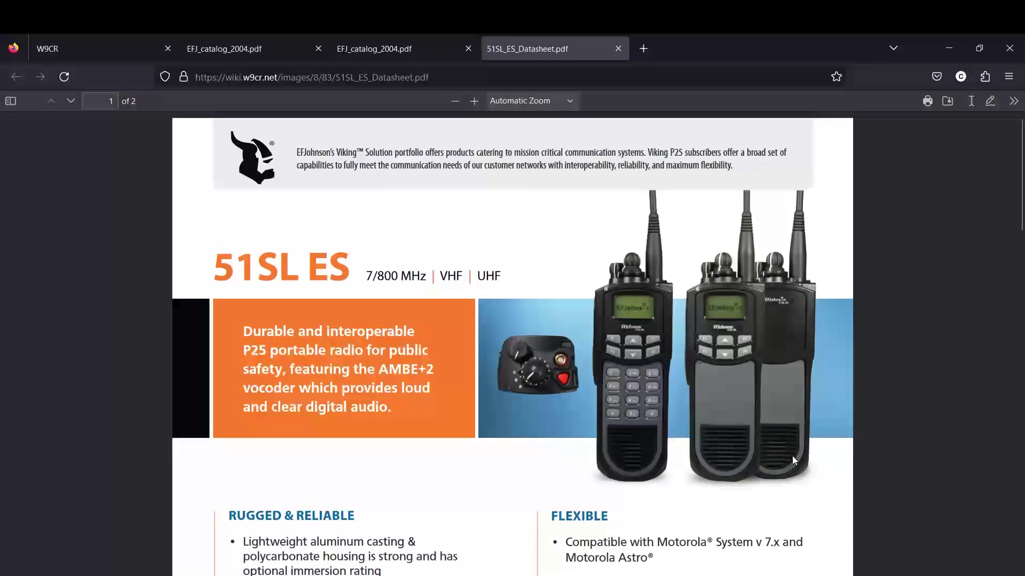
Cycle through the open tabs and go back to the EF Johnson wiki page
{"action": "left_click", "coordinate": [241, 45]}
{"action": "left_click", "coordinate": [375, 33]}
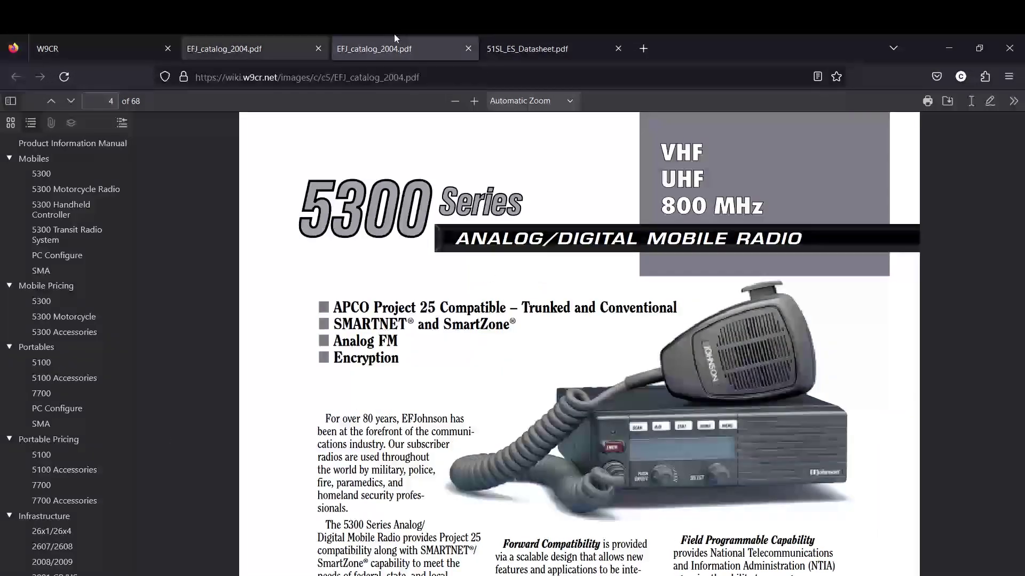
{"action": "left_click", "coordinate": [533, 48]}
{"action": "left_click", "coordinate": [375, 46]}
{"action": "left_click", "coordinate": [240, 48]}
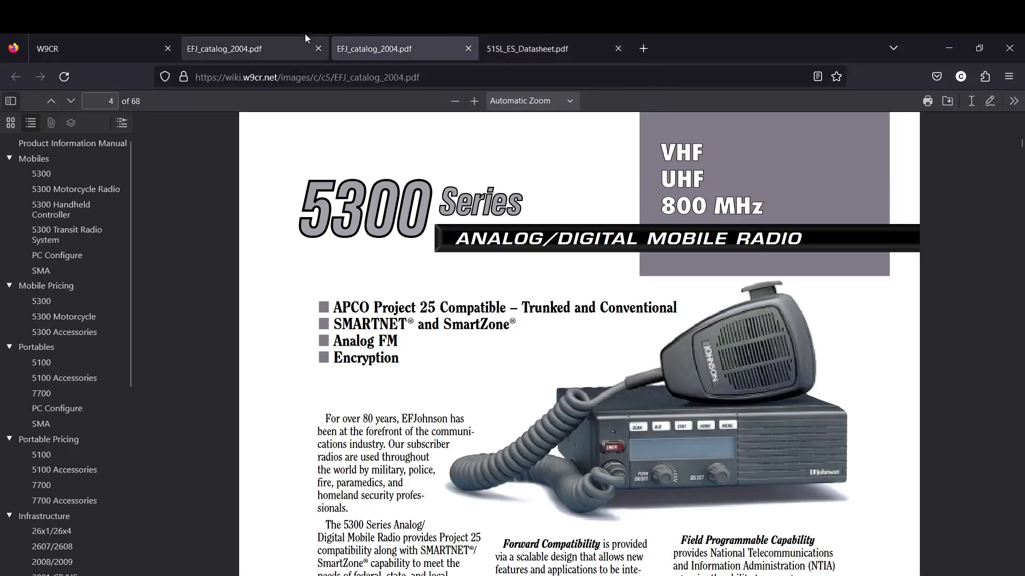
{"action": "left_click", "coordinate": [16, 76]}
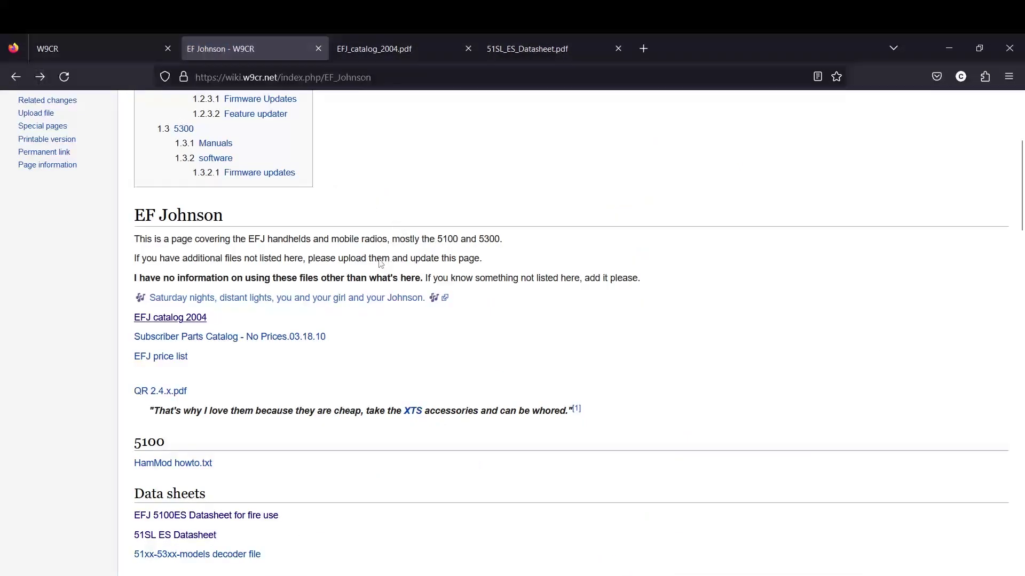
{"action": "scroll", "coordinate": [320, 285], "scroll_direction": "down", "scroll_amount": 20}
{"action": "scroll", "coordinate": [321, 285], "scroll_direction": "up", "scroll_amount": 6}
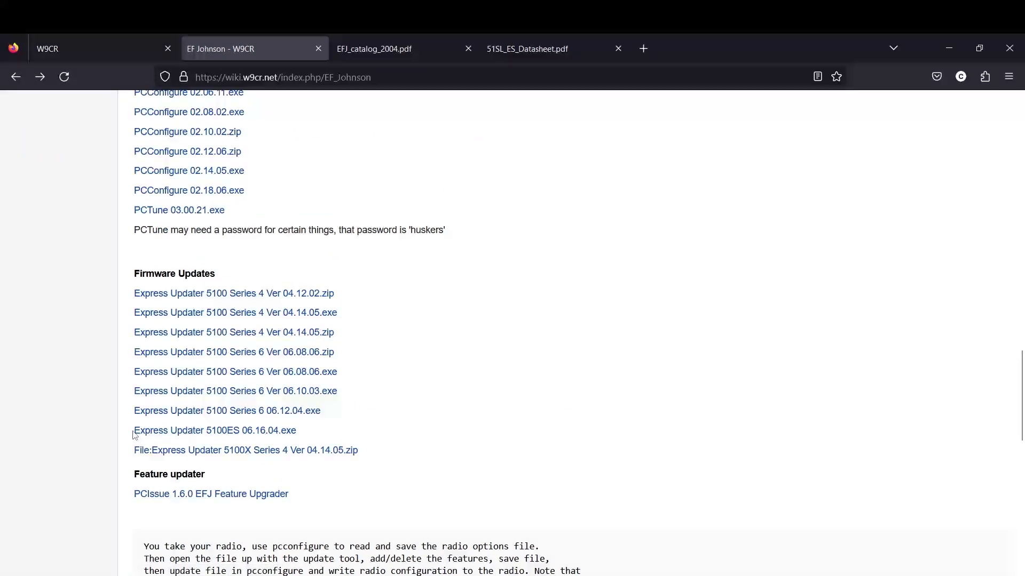
Compare Express Updater 5100ES 06.16.04.exe with 5100 Series 6 Ver 06.08.06, then download the Express Updater
{"action": "left_click_drag", "start_coordinate": [133, 432], "coordinate": [315, 432]}
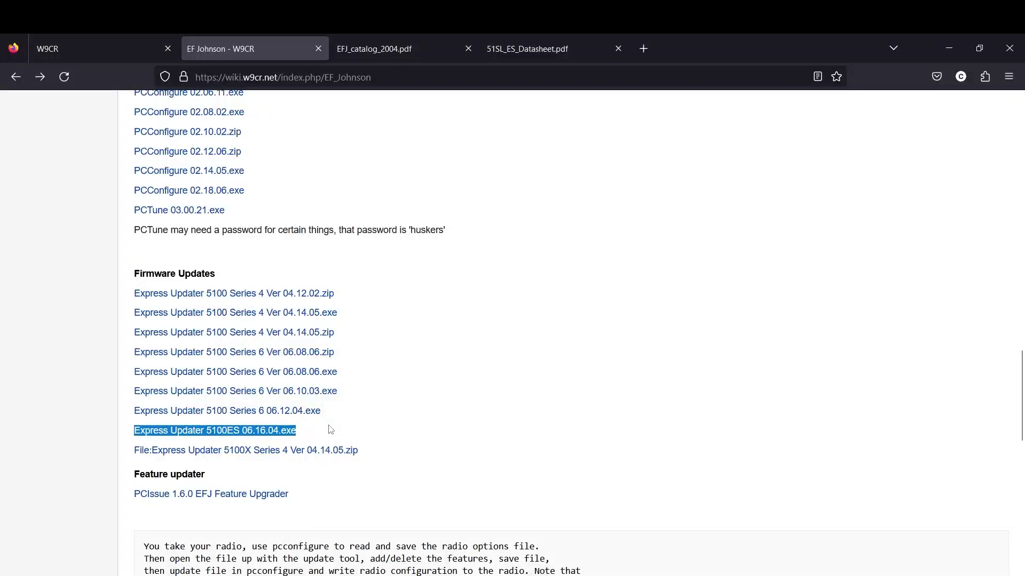
{"action": "left_click", "coordinate": [356, 425]}
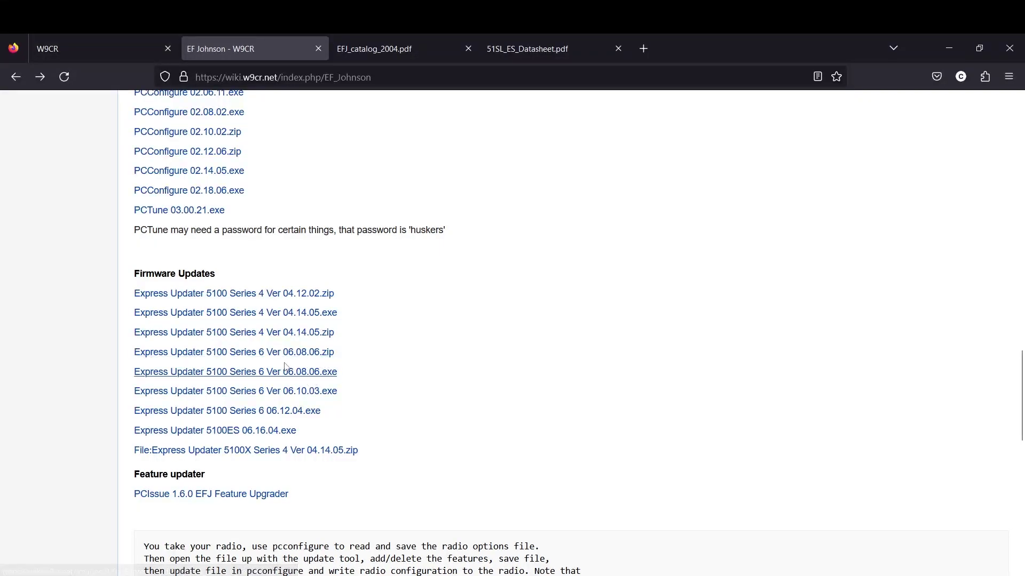
{"action": "left_click_drag", "start_coordinate": [127, 377], "coordinate": [352, 380]}
{"action": "left_click", "coordinate": [352, 380]}
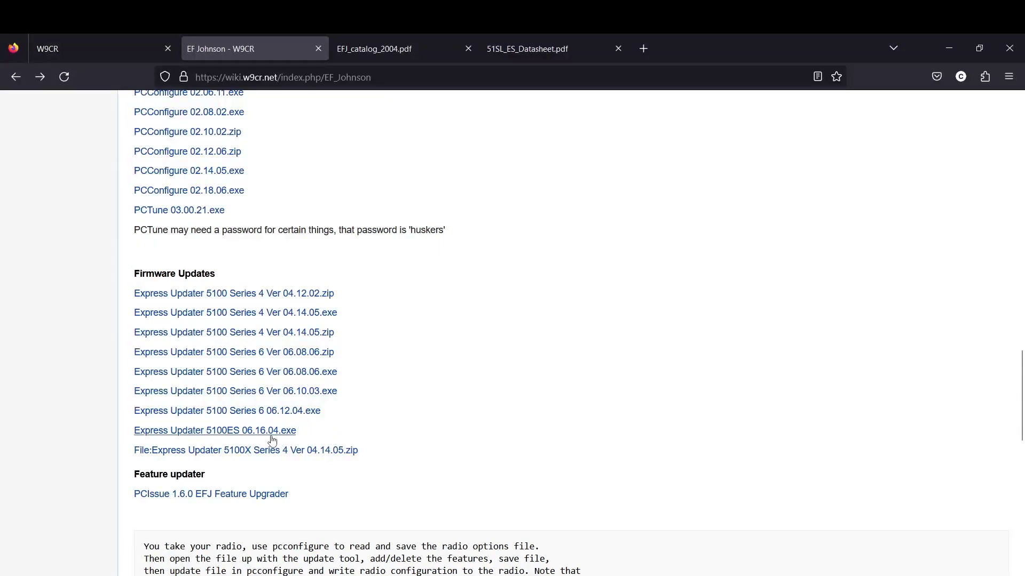
{"action": "left_click", "coordinate": [233, 431]}
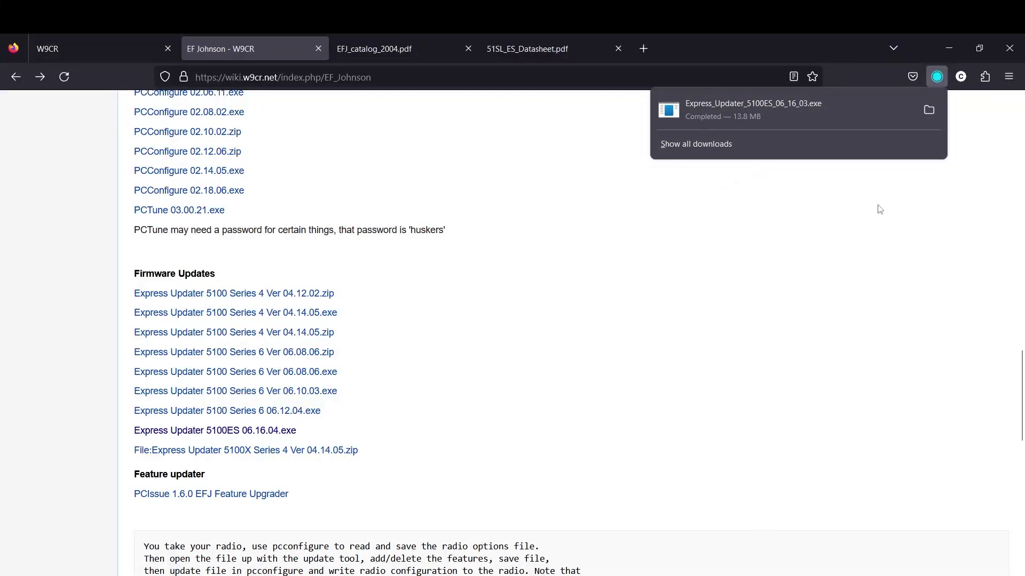
Run Express_Updater_5100ES_06_16_03 from the Downloads folder and minimize Explorer
{"action": "left_click", "coordinate": [728, 113]}
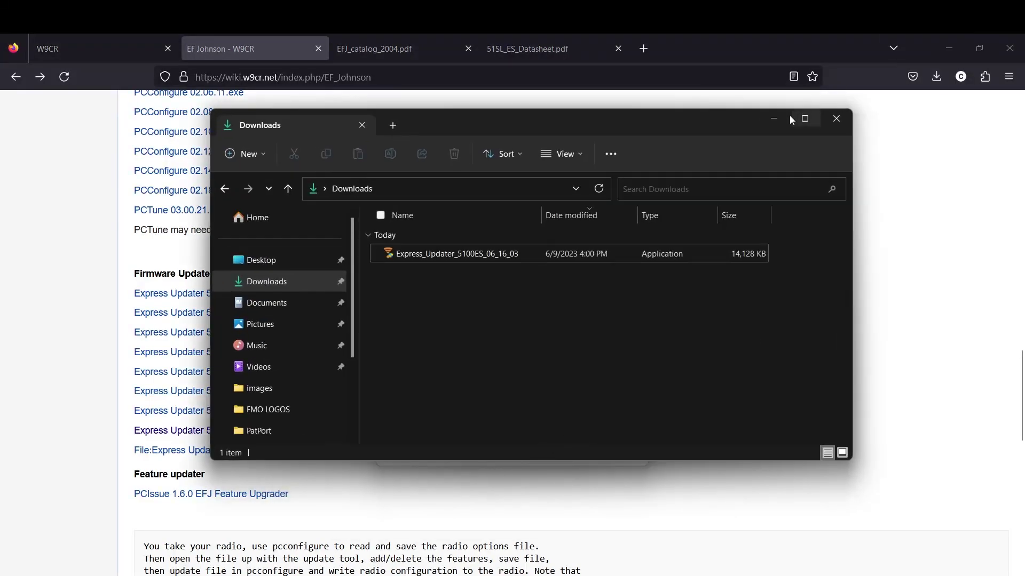
{"action": "left_click", "coordinate": [782, 118]}
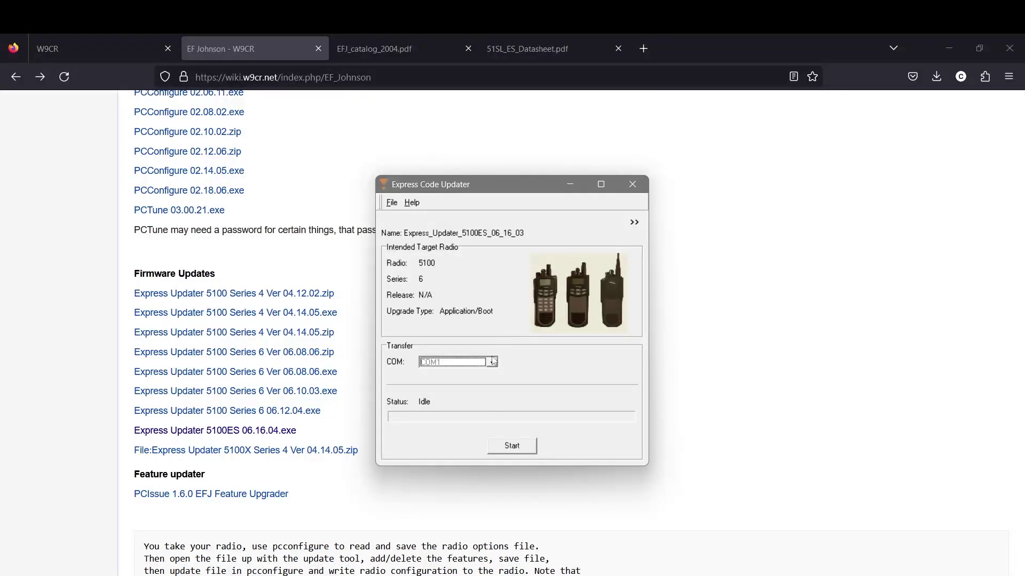
Set the transfer port to COM7 and start the update, entering the required password
{"action": "left_click", "coordinate": [492, 363]}
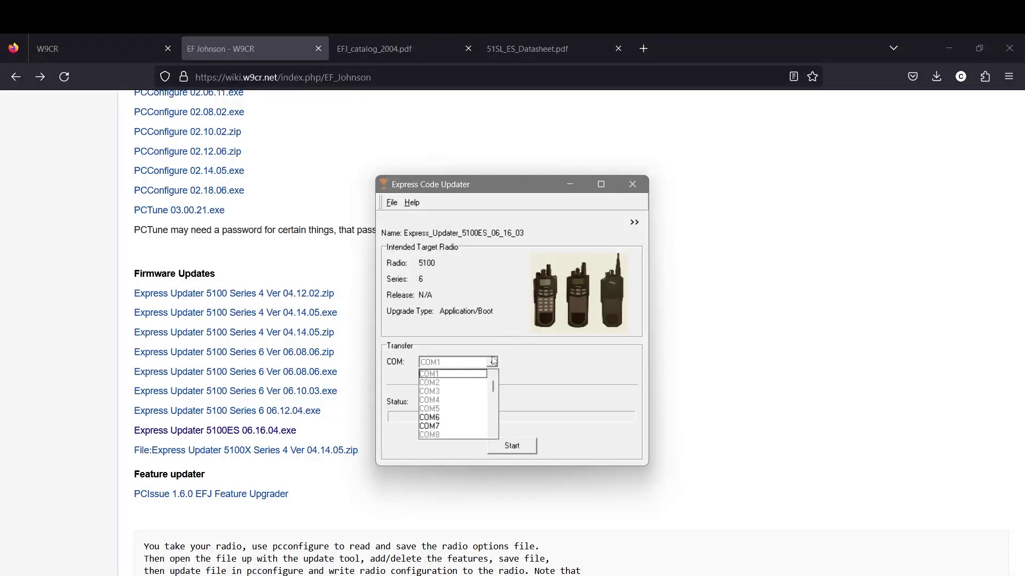
{"action": "left_click", "coordinate": [441, 427]}
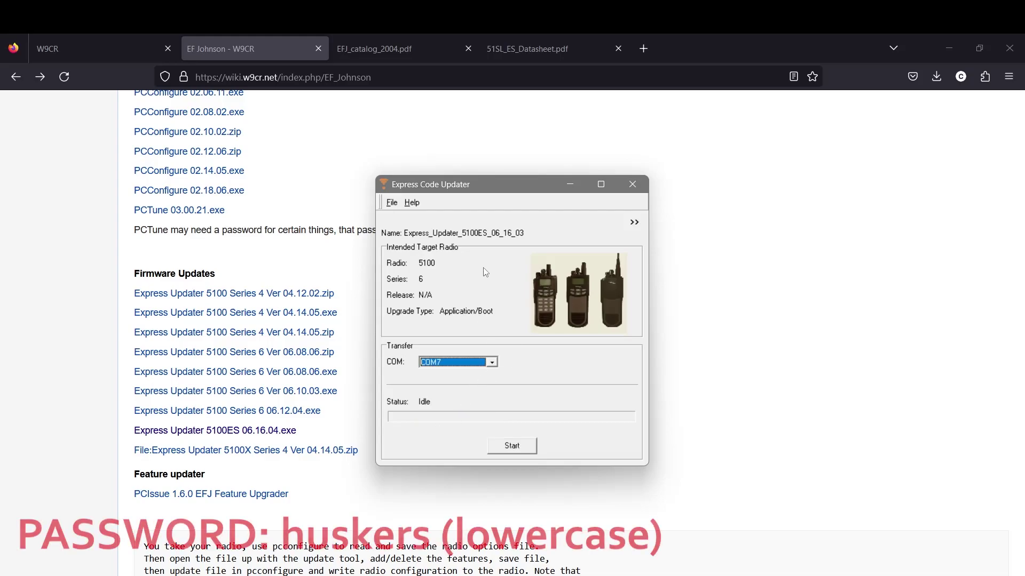
{"action": "left_click", "coordinate": [521, 446]}
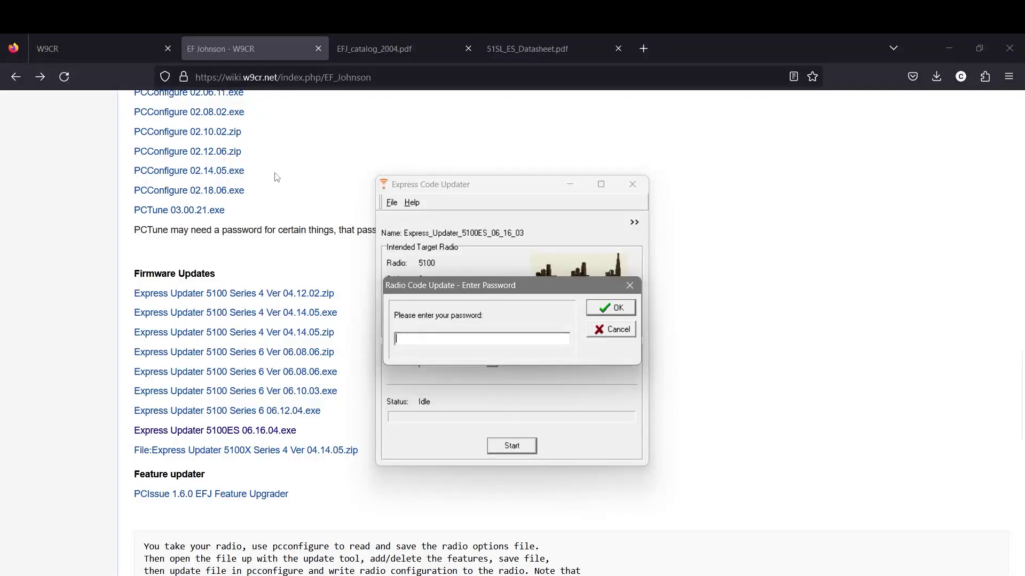
{"action": "type", "text": "h"}
{"action": "type", "text": "*****"}
{"action": "type", "text": "*"}
{"action": "left_click", "coordinate": [614, 308]}
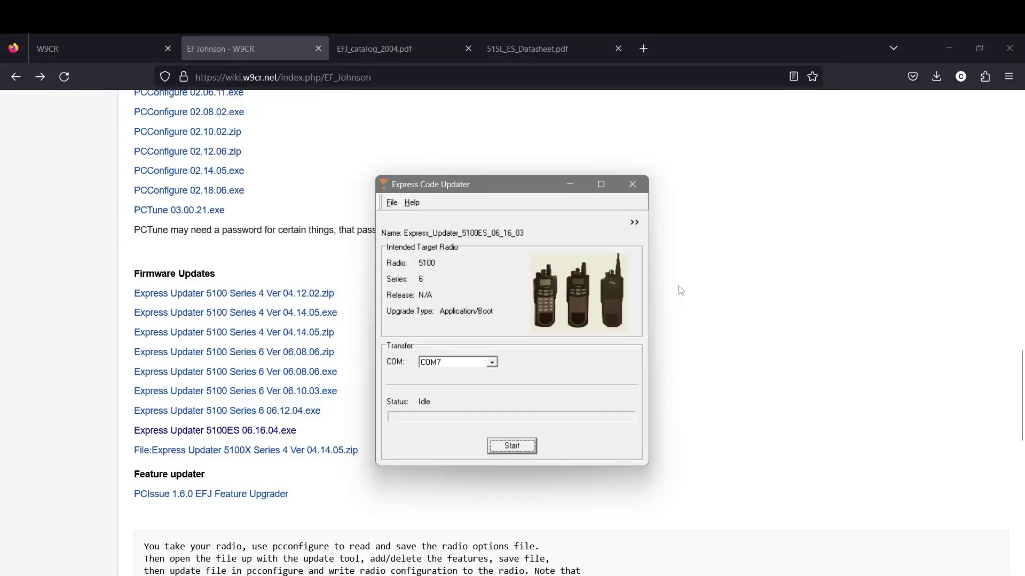
Start flashing the radio over COM9 and wait until the status reads Done
{"action": "left_click", "coordinate": [511, 445]}
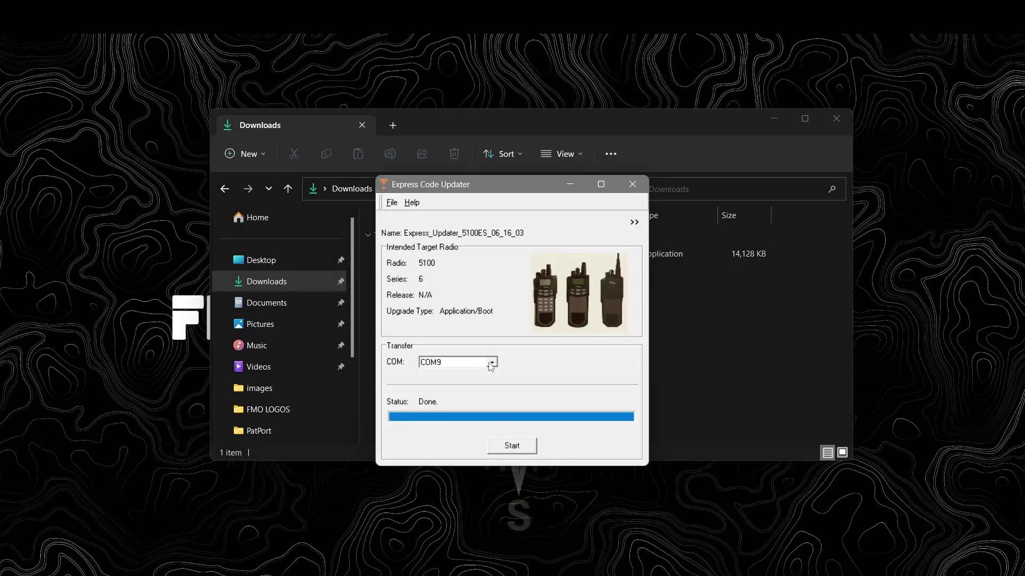
Expand the target radio version information, then close Express Code Updater
{"action": "left_click", "coordinate": [635, 221]}
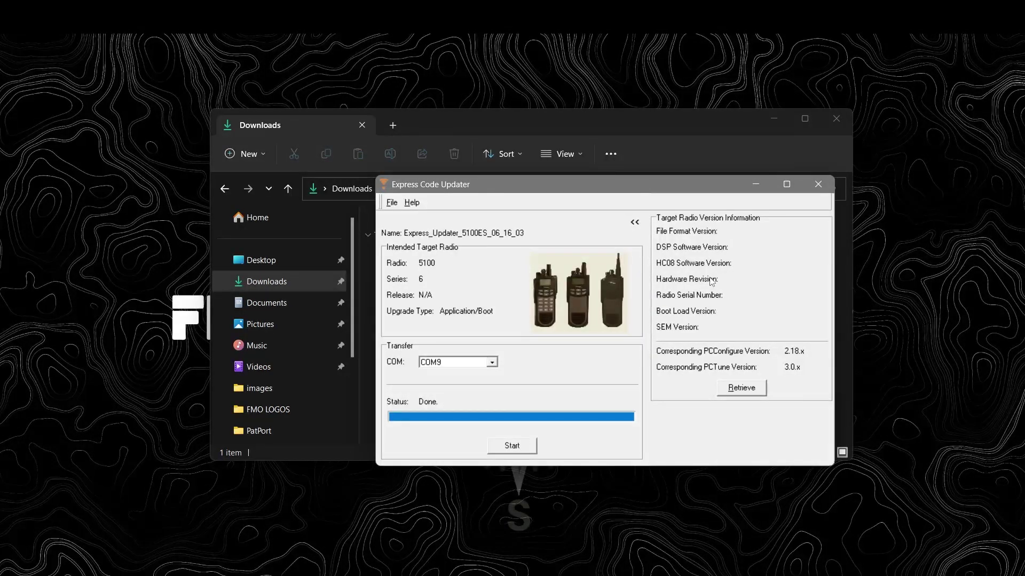
{"action": "left_click", "coordinate": [828, 185]}
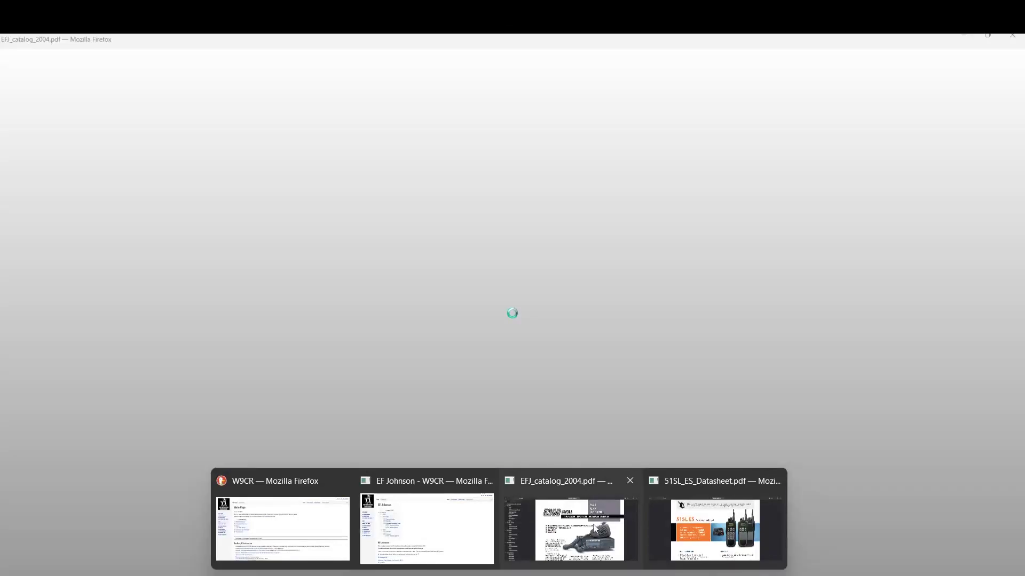
Bring Firefox back and switch to the 51SL_ES_Datasheet.pdf tab
{"action": "left_click", "coordinate": [596, 529]}
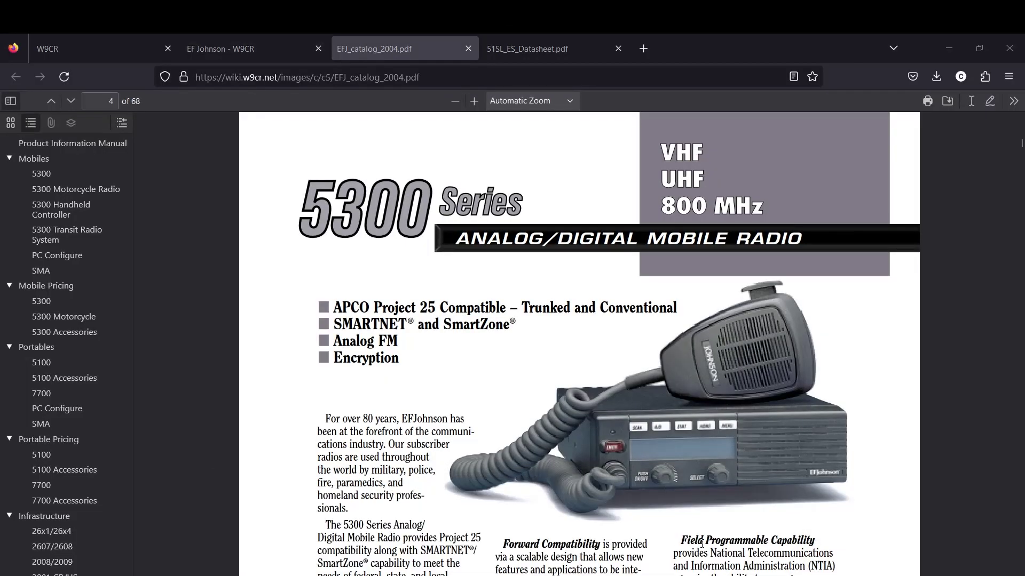
{"action": "key", "text": "ctrl+Tab"}
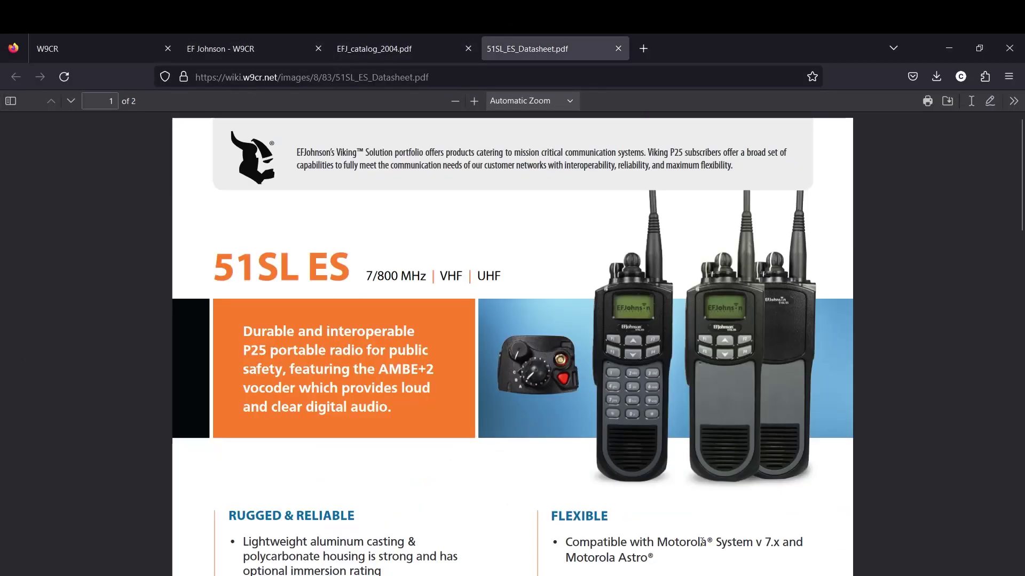